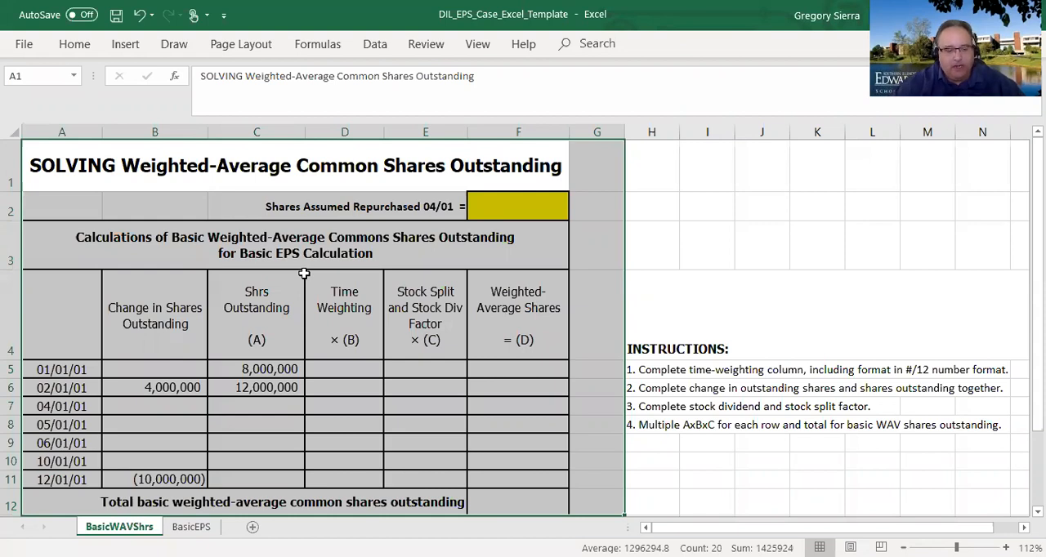
left_click(649, 457)
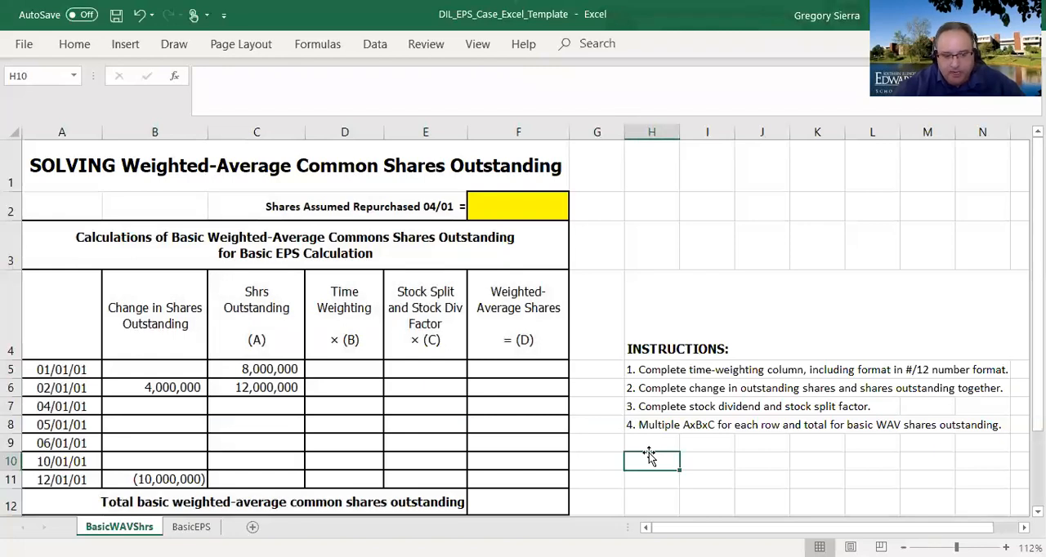
left_click_drag(645, 335, 670, 423)
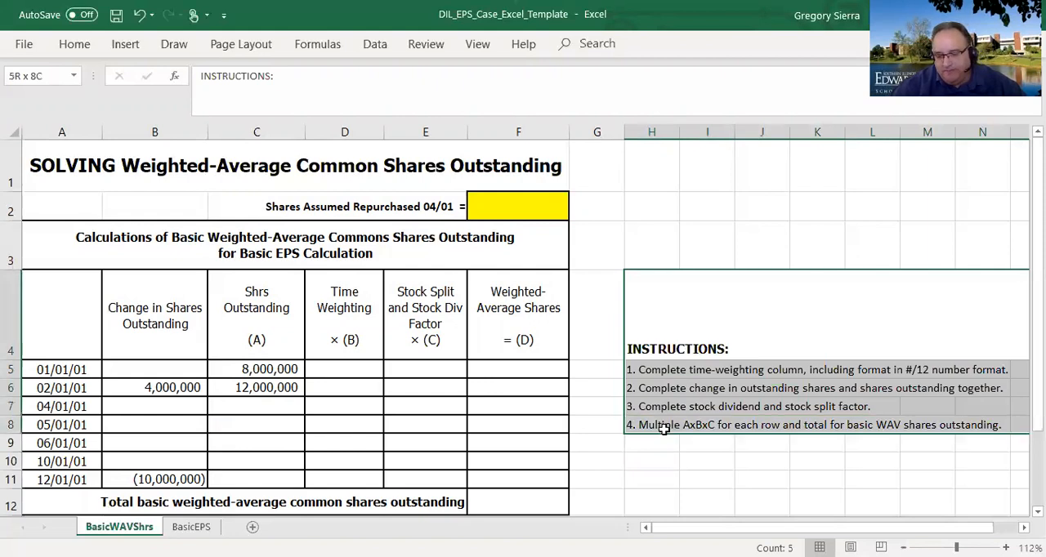
left_click(647, 483)
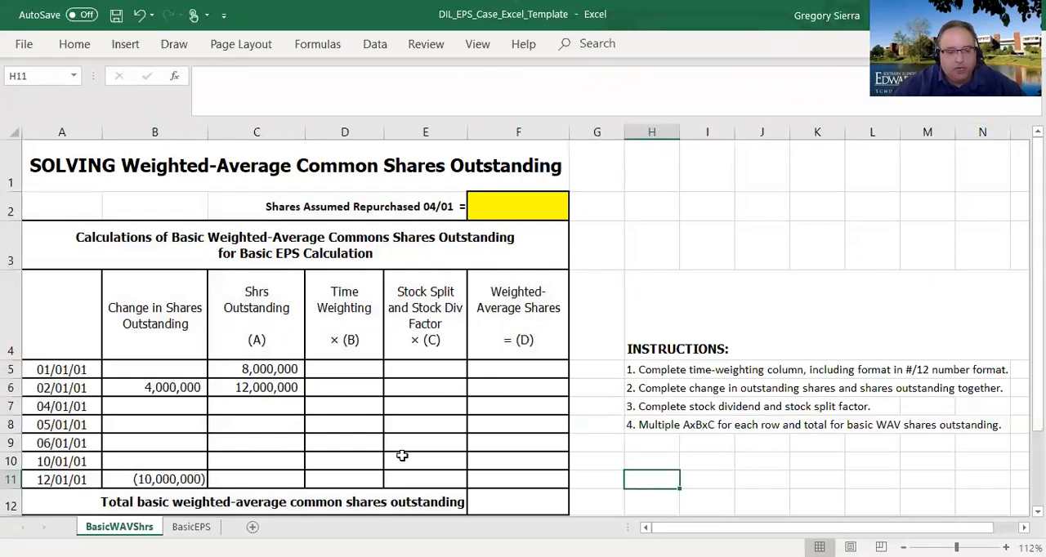
- Enter 2,000,000 as the shares assumed repurchased on 04/01 in cell F2
left_click(511, 203)
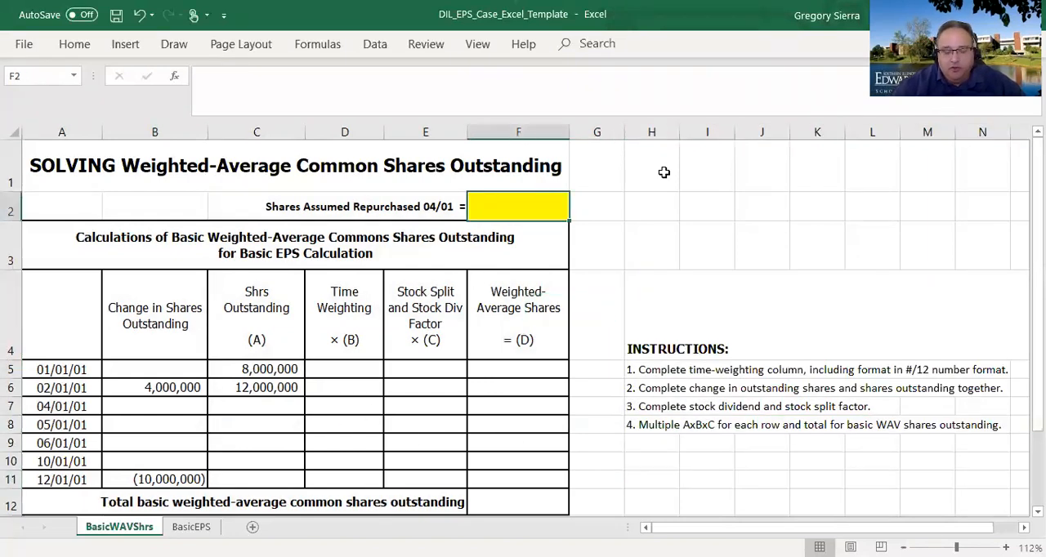
type("2,000,0")
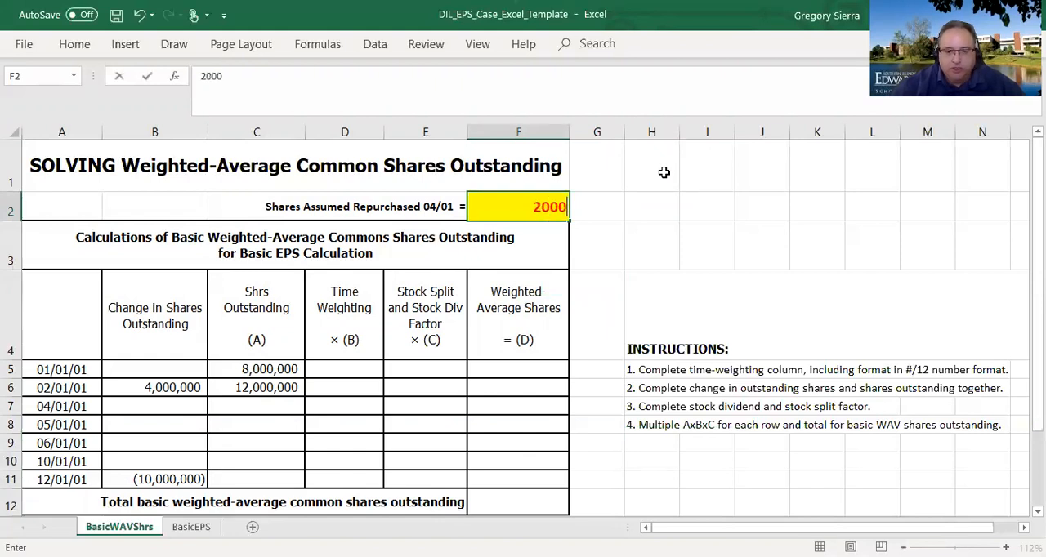
type("000")
key("Return")
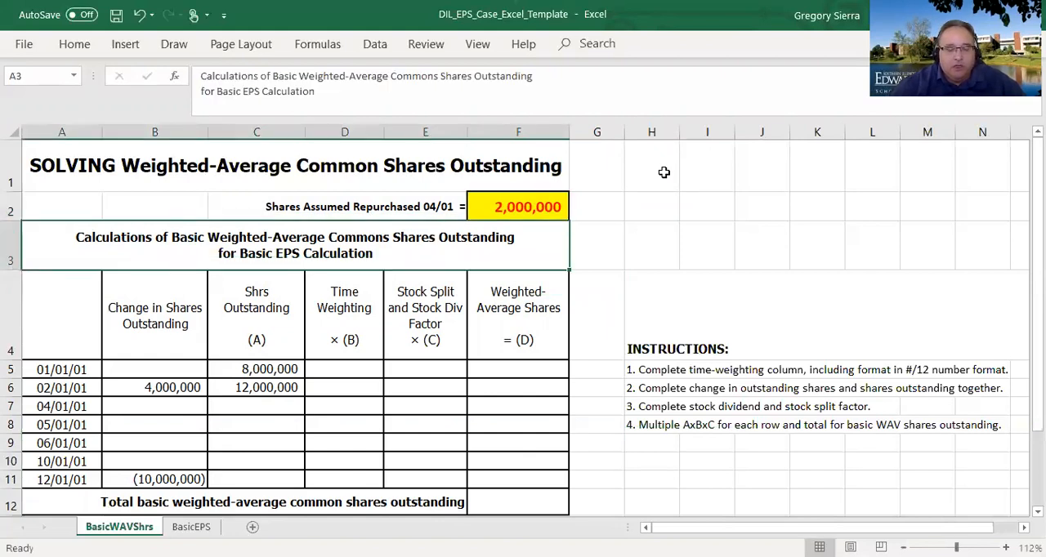
left_click(529, 210)
key("Return")
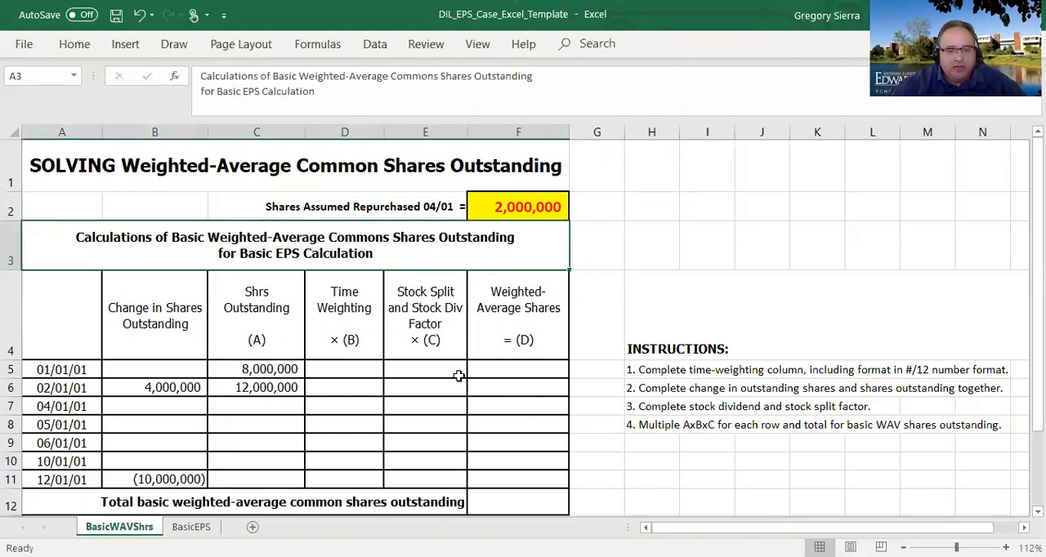
left_click(273, 390)
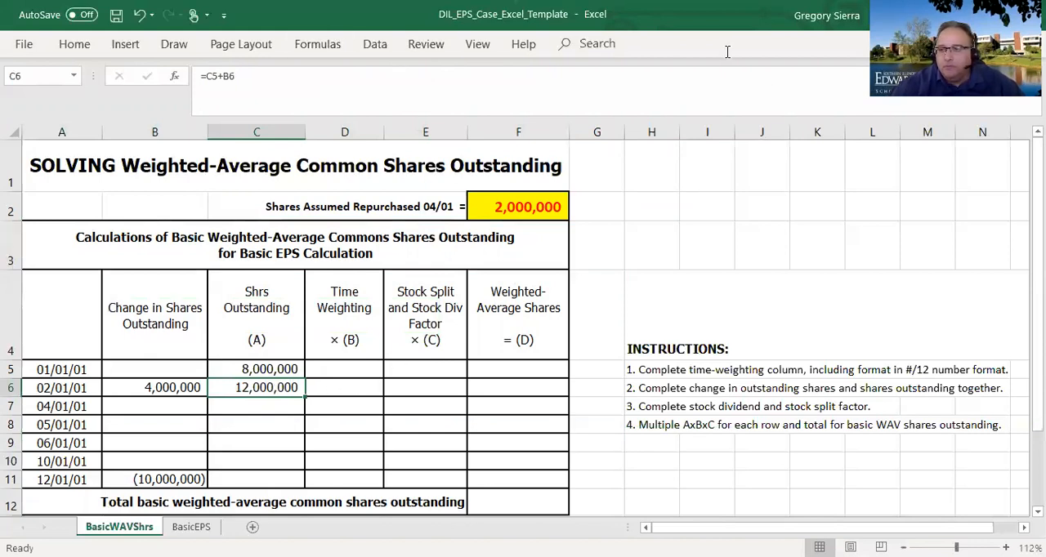
key("alt+Tab")
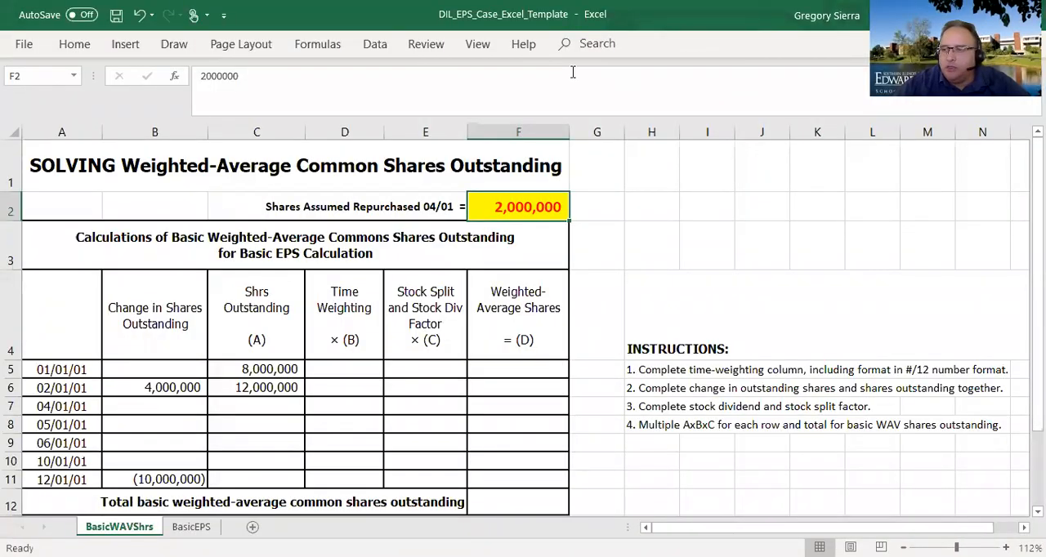
key("alt+Tab")
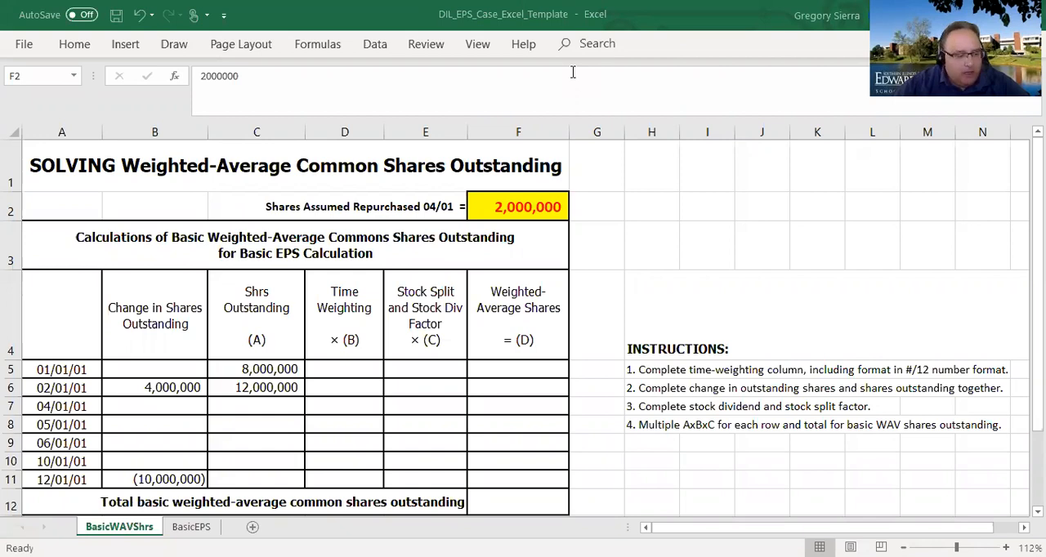
- Enter the 04/01/01 change in shares outstanding in B7 as the negative of the repurchased shares, =-F2
left_click(172, 401)
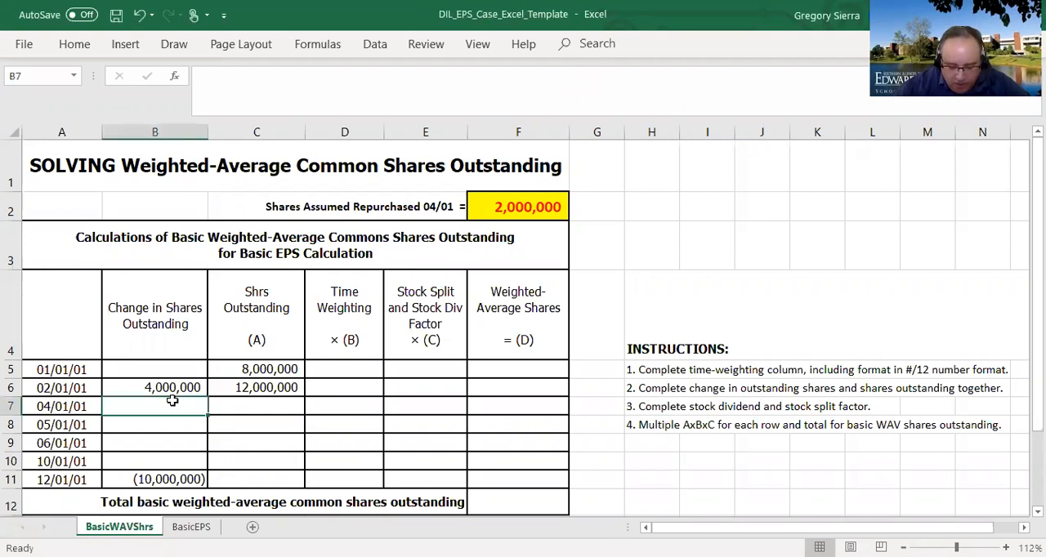
type("=")
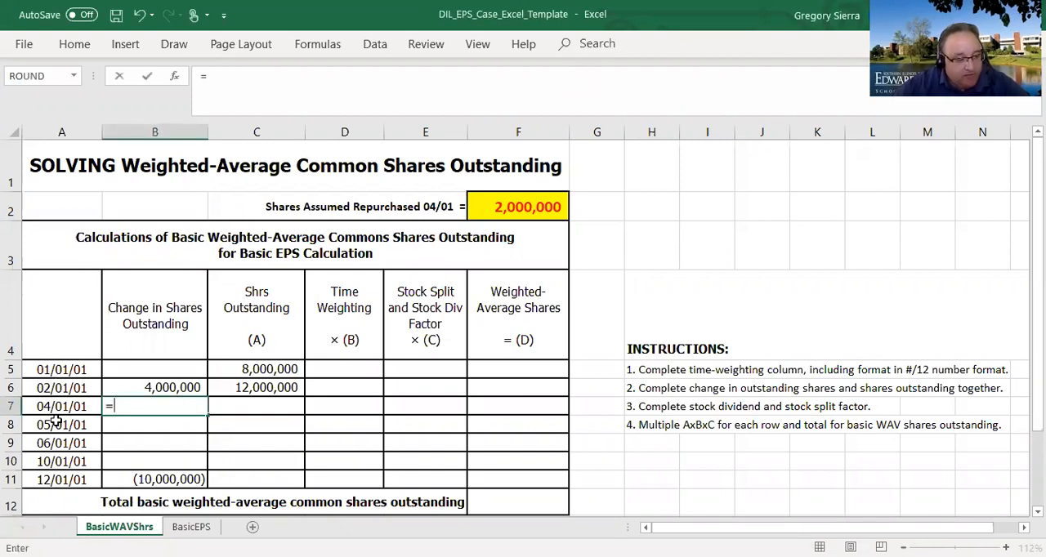
type("-")
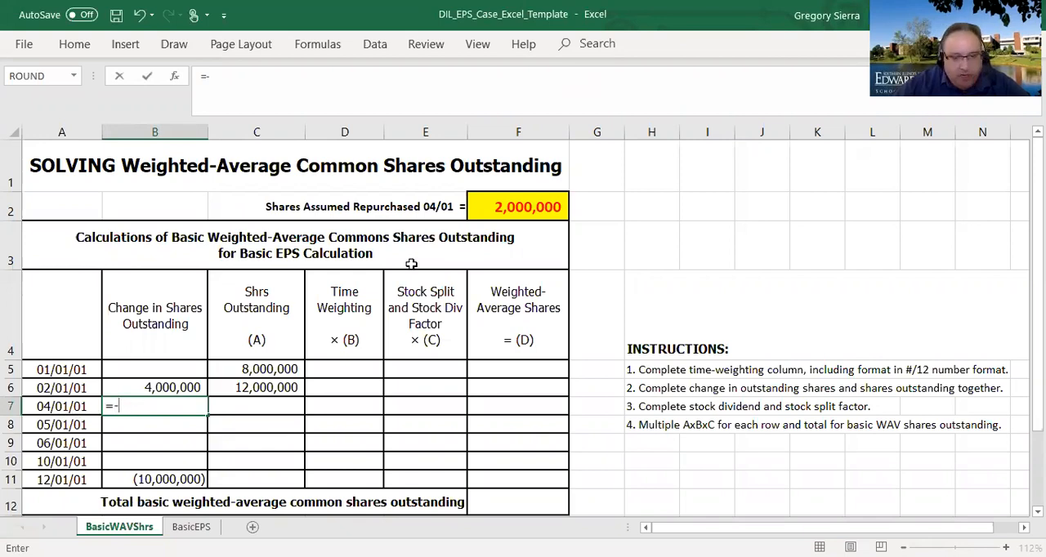
left_click(538, 208)
key("Return")
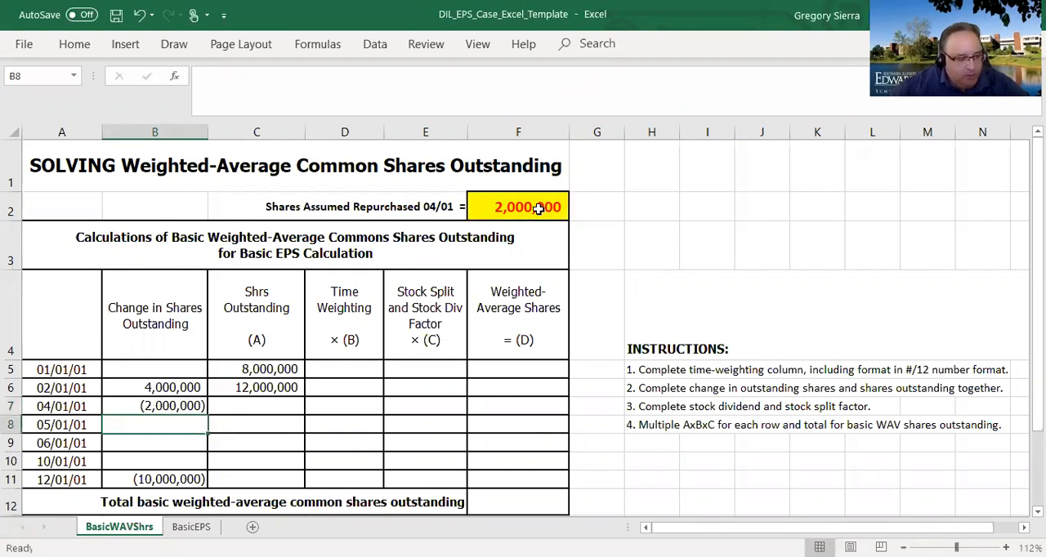
- Calculate the 04/01/01 shares outstanding in C7 with the formula =C6+B7
left_click(260, 403)
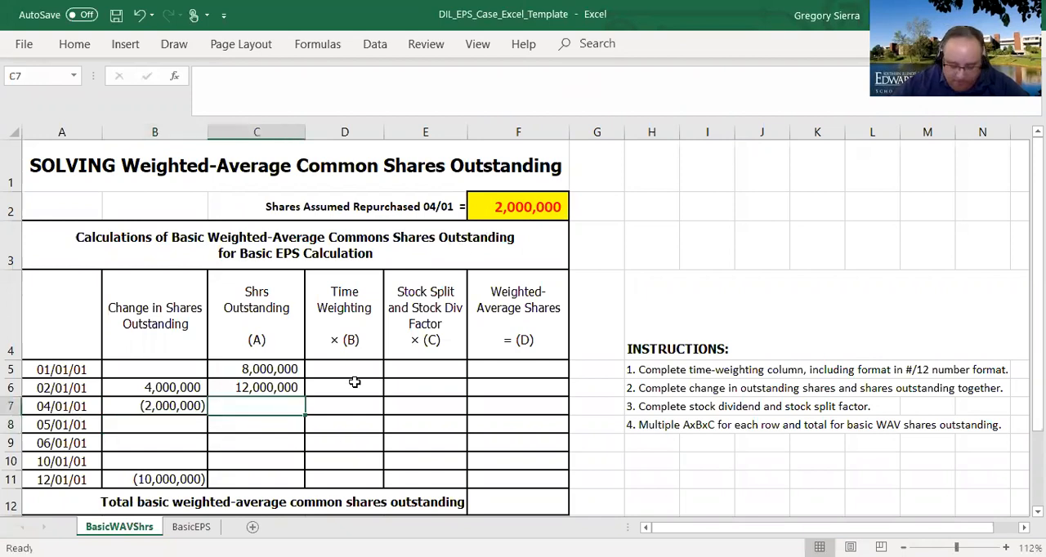
type("=")
key("Up")
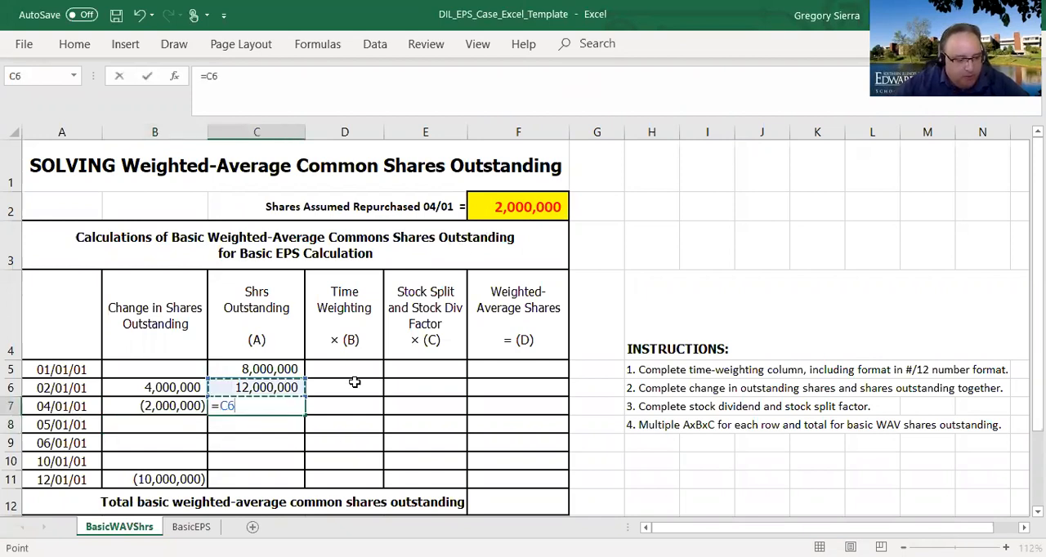
type("+")
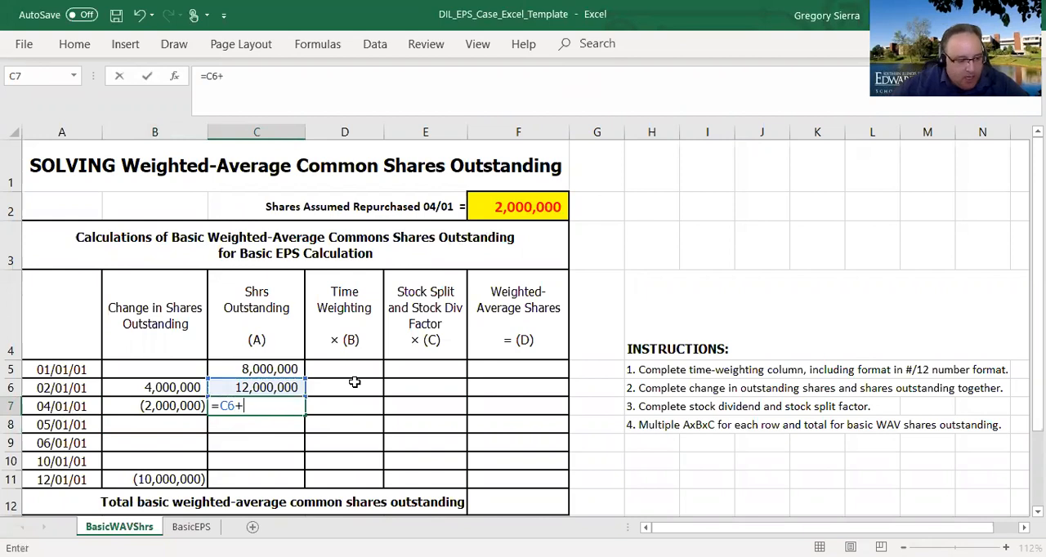
key("Left")
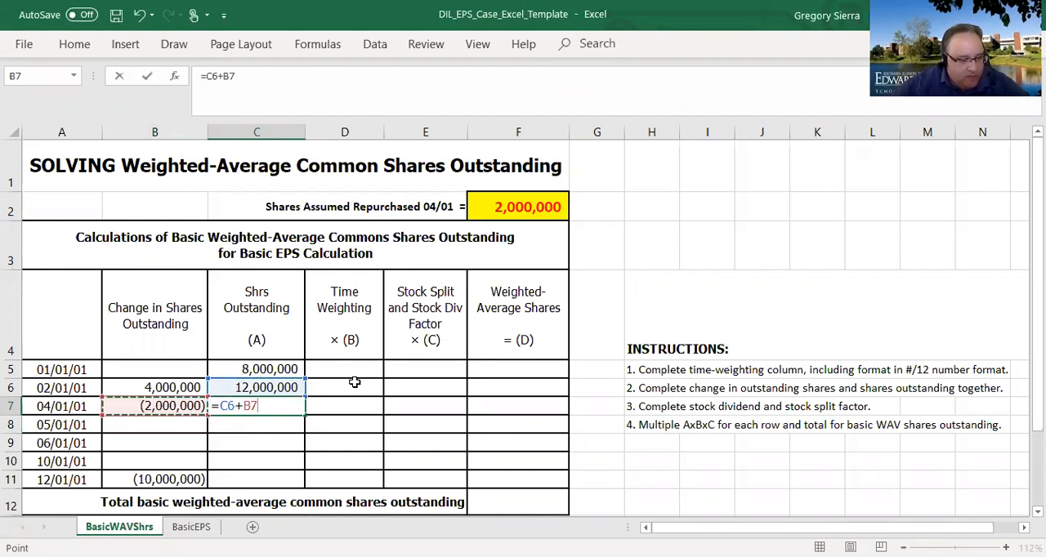
key("Return")
left_click(265, 409)
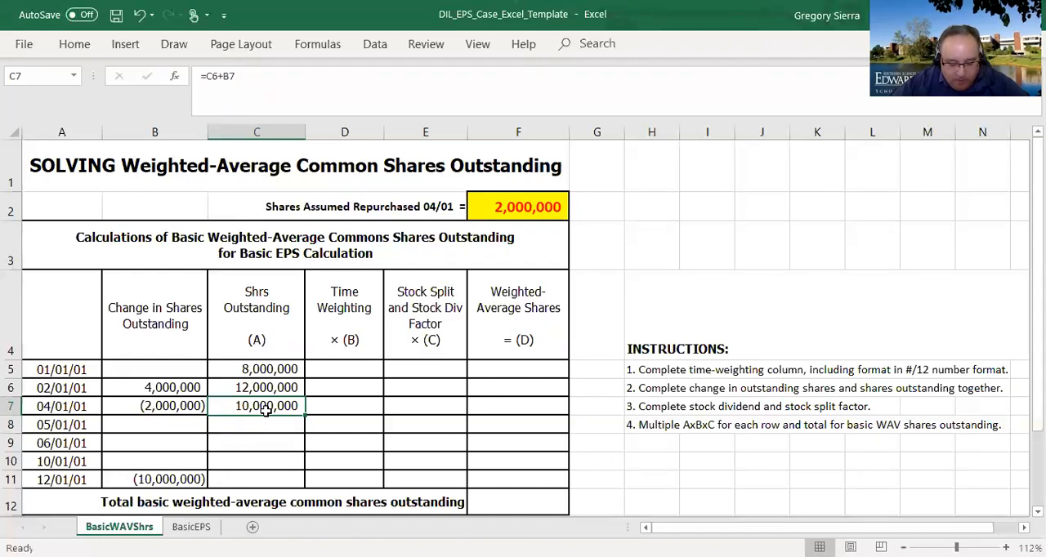
- Set the 05/01/01 change in shares outstanding in B8 equal to the prior shares outstanding with =C7
left_click(170, 423)
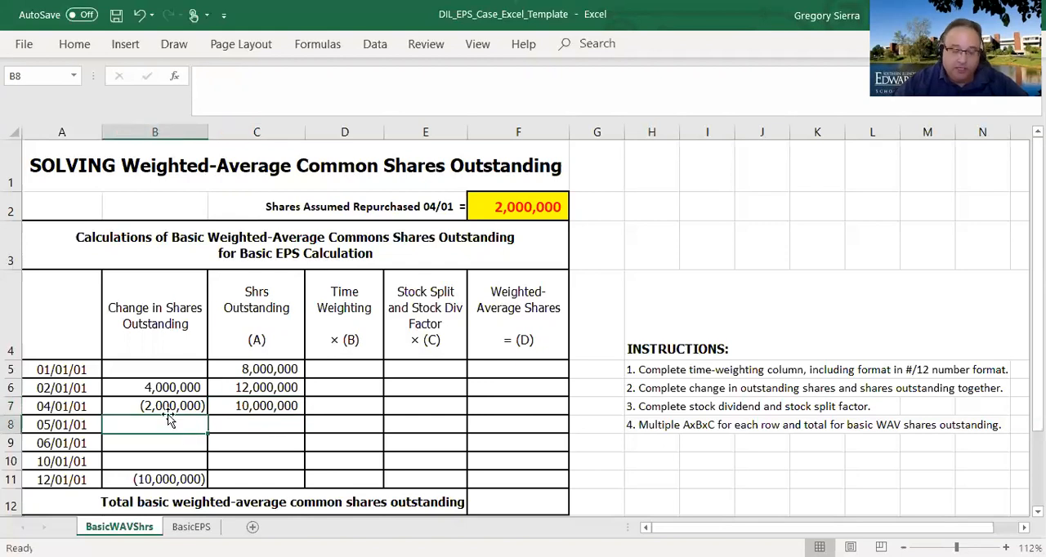
type("=")
key("Right")
key("Right")
key("Left")
key("Up")
key("Return")
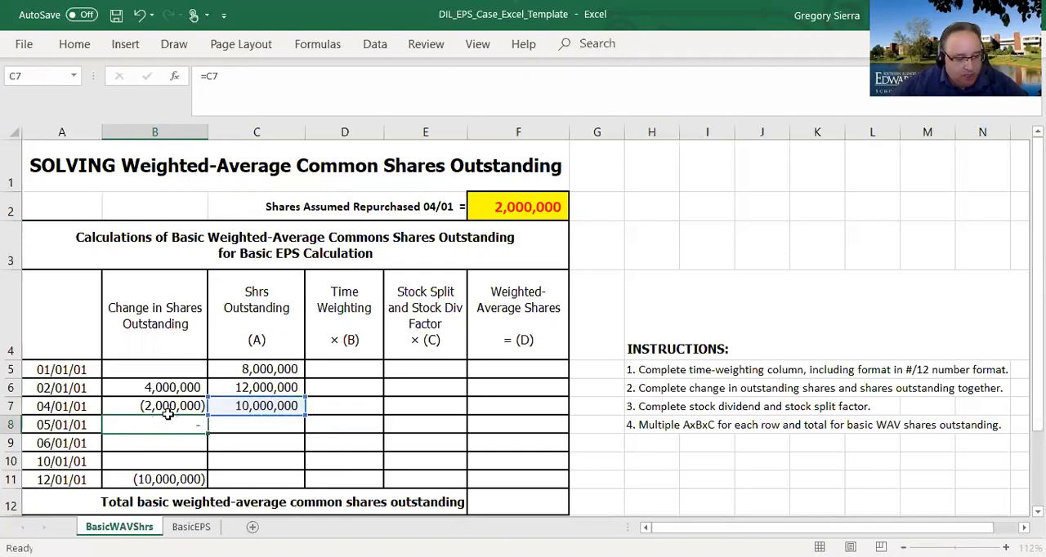
- Copy the shares outstanding formula from C7 to the 05/01/01 row in C8
key("Up")
key("Right")
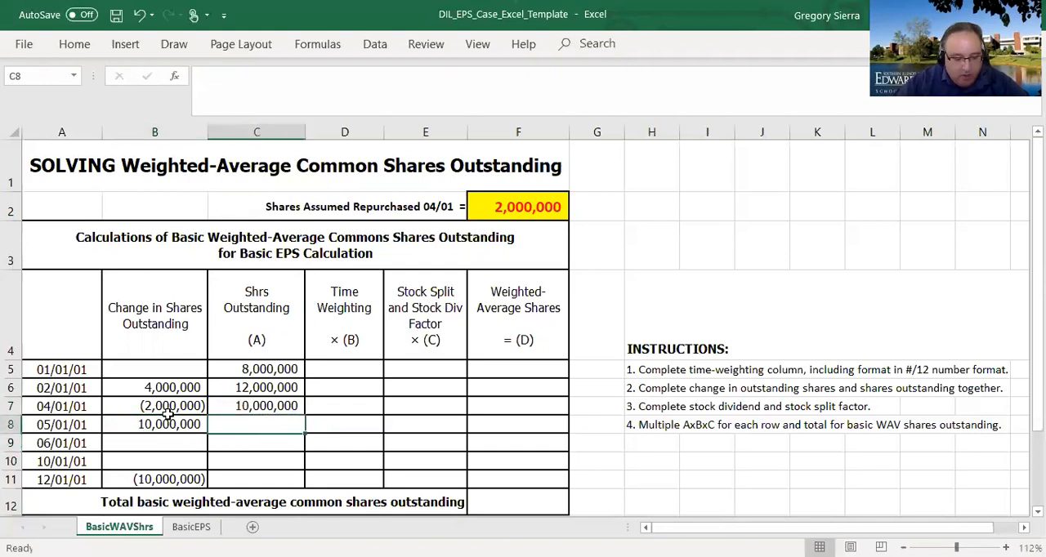
key("Up")
key("ctrl+c")
key("Down")
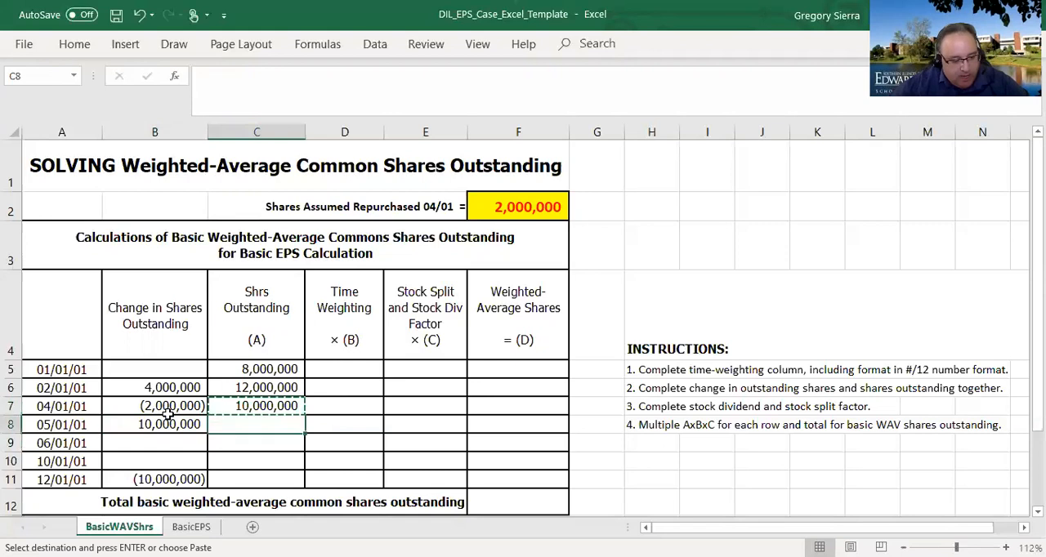
key("ctrl+v")
key("Down")
key("Up")
key("Up")
key("Down")
key("Left")
key("Up")
key("Right")
key("Down")
key("Down")
key("Up")
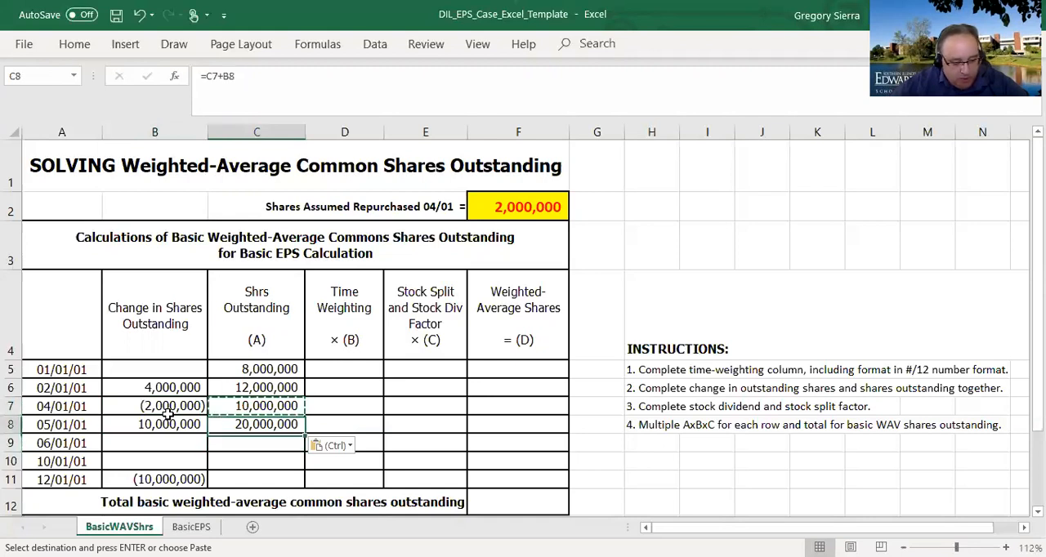
- Copy the shares outstanding formula from C8 into C9:C11 for the 06/01/01 through 12/01/01 rows
key("ctrl+c")
key("Down")
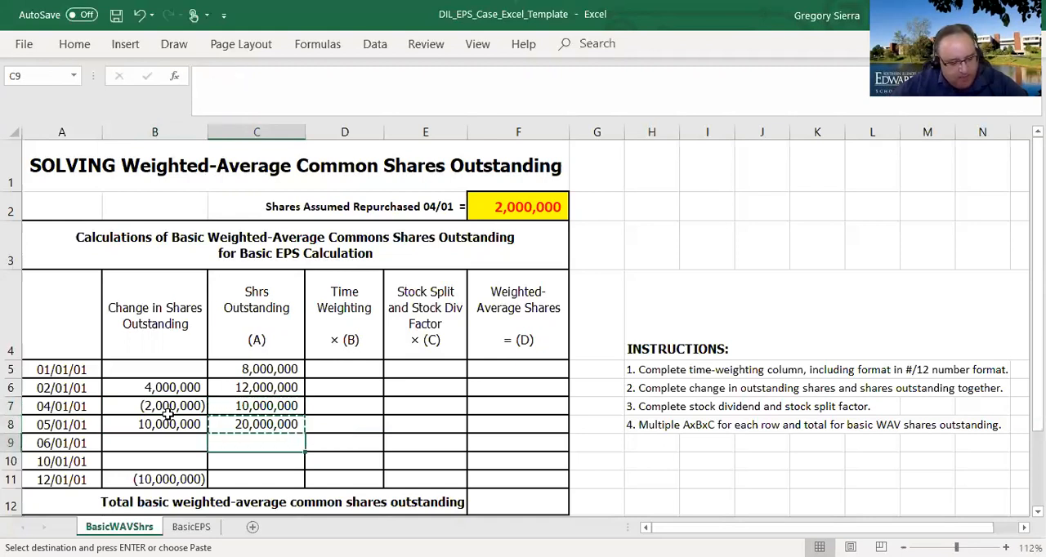
key("shift+Down")
key("shift+Down")
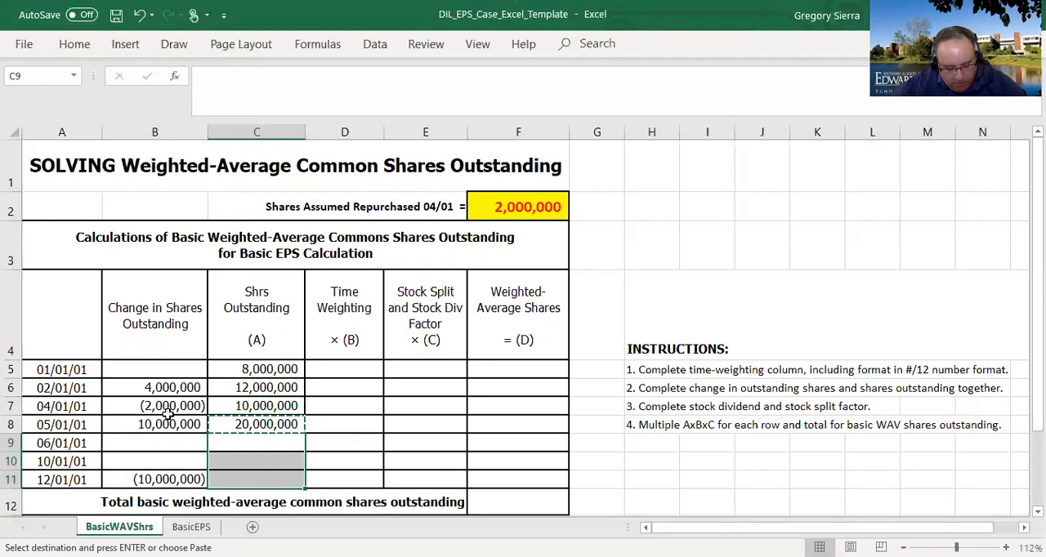
key("ctrl+v")
- Enter 3,000,000 as the 06/01/01 change in shares outstanding in B9
key("Left")
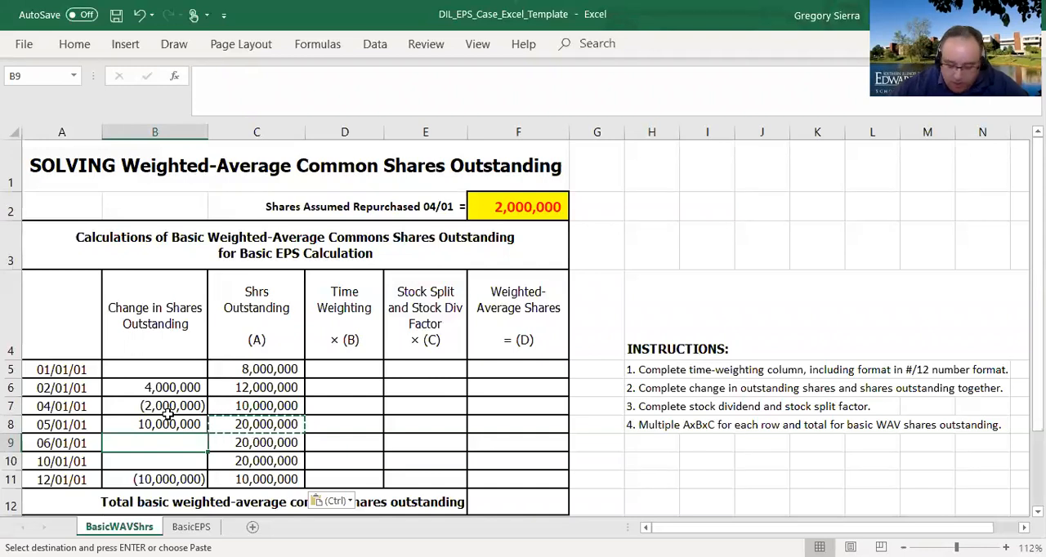
key("Escape")
type("3,000")
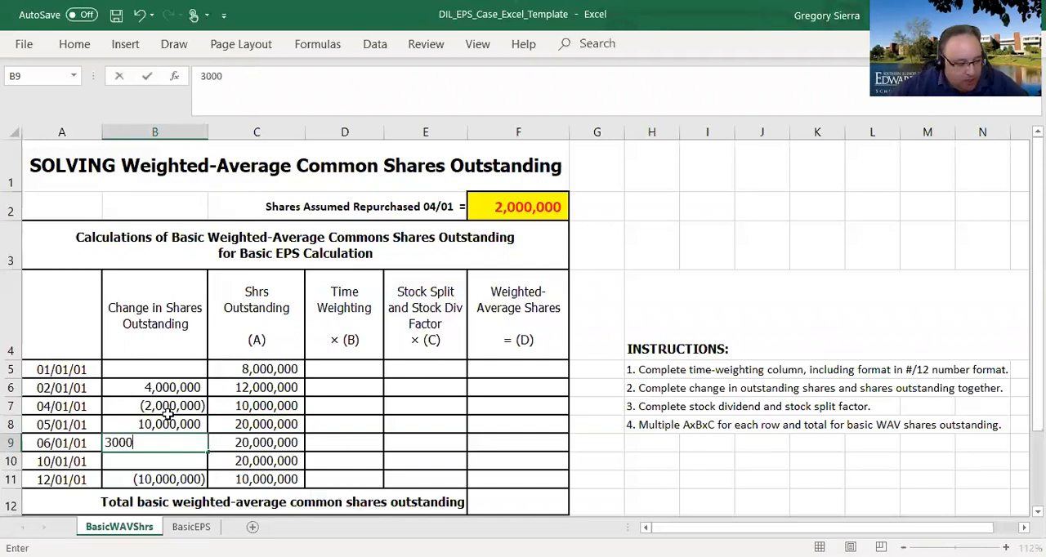
type(",000")
key("Return")
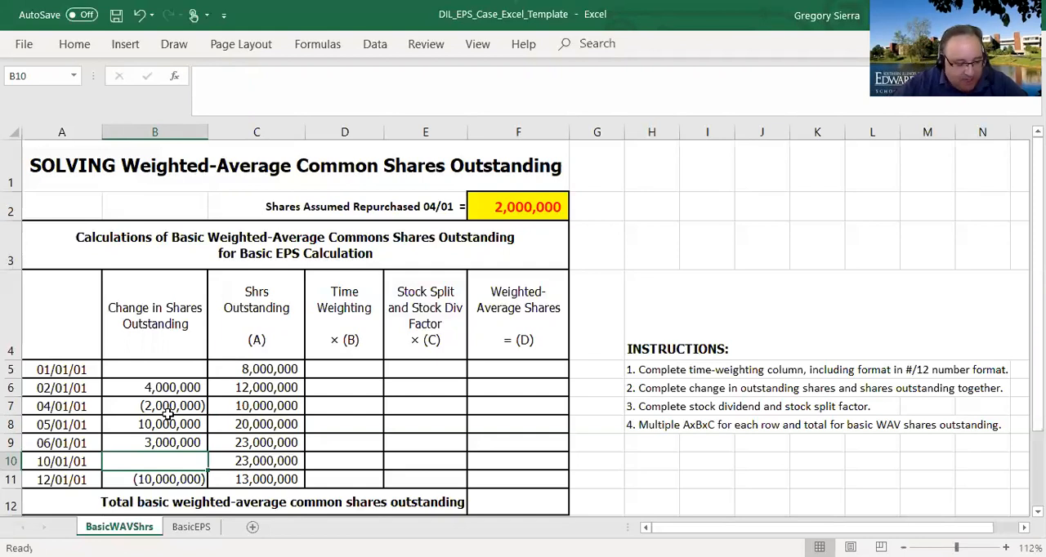
- Calculate the 10/01/01 change in shares outstanding in B10 as 20% of the prior shares with =.2*C9
type("=.2*")
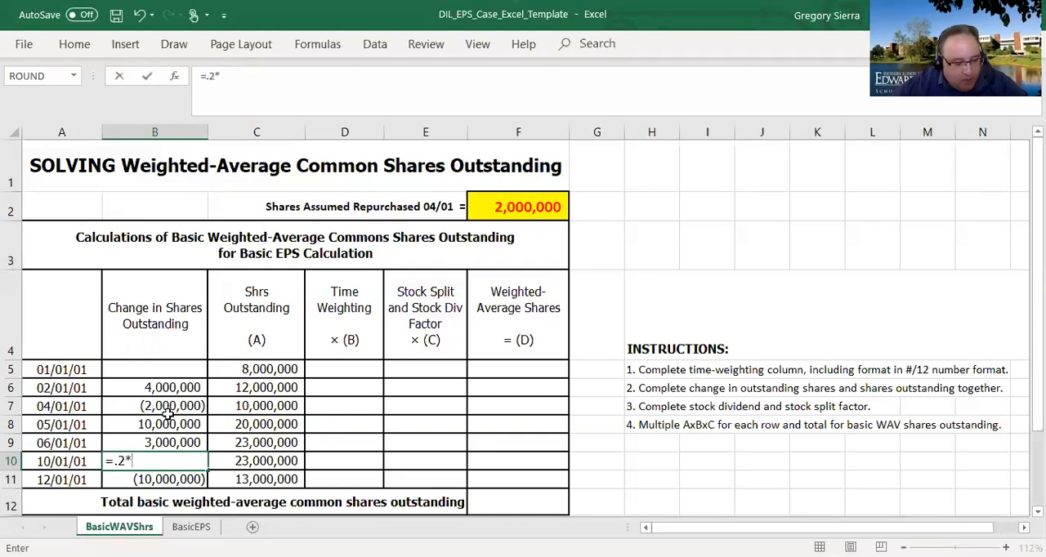
left_click(255, 443)
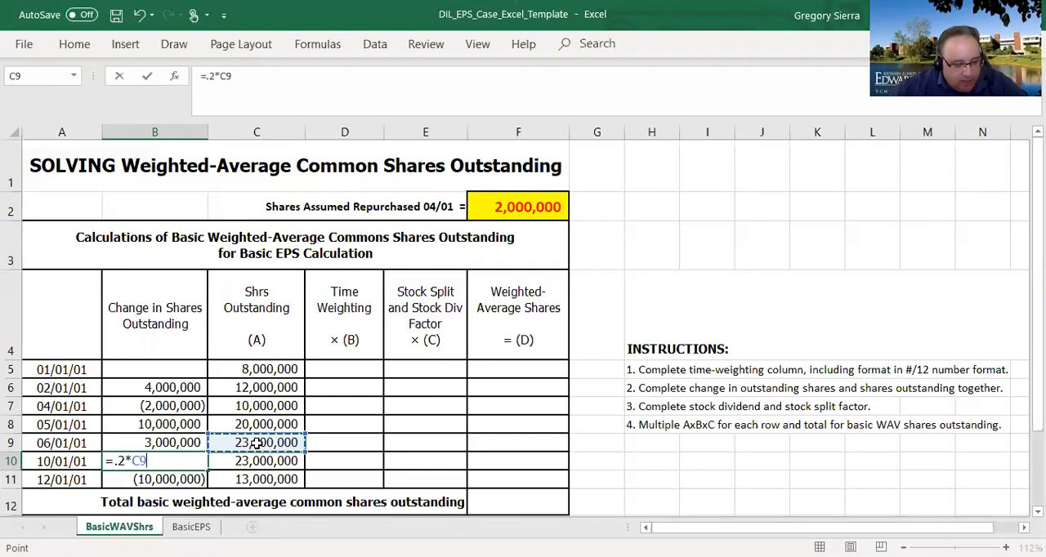
key("Return")
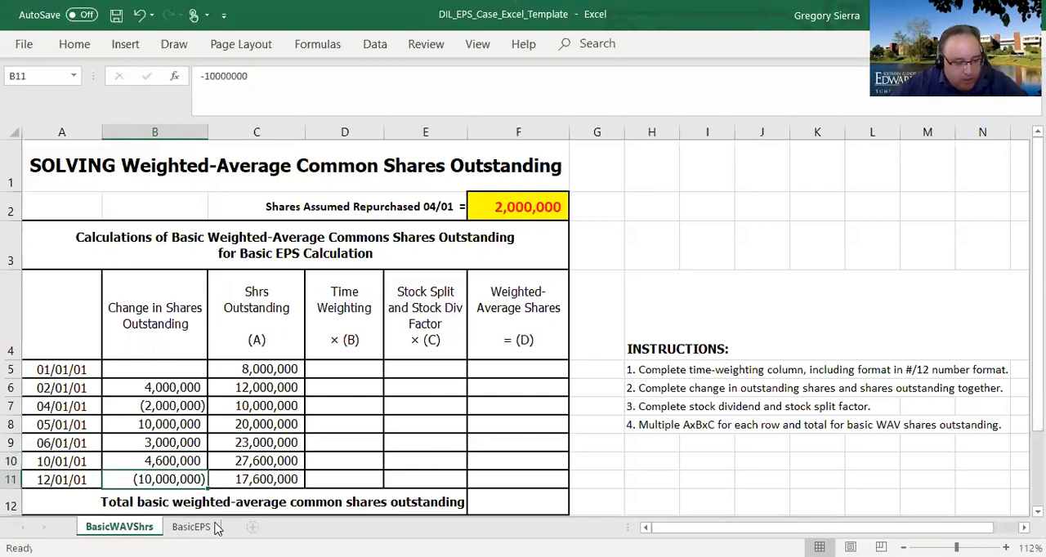
left_click(258, 461)
left_click(197, 479)
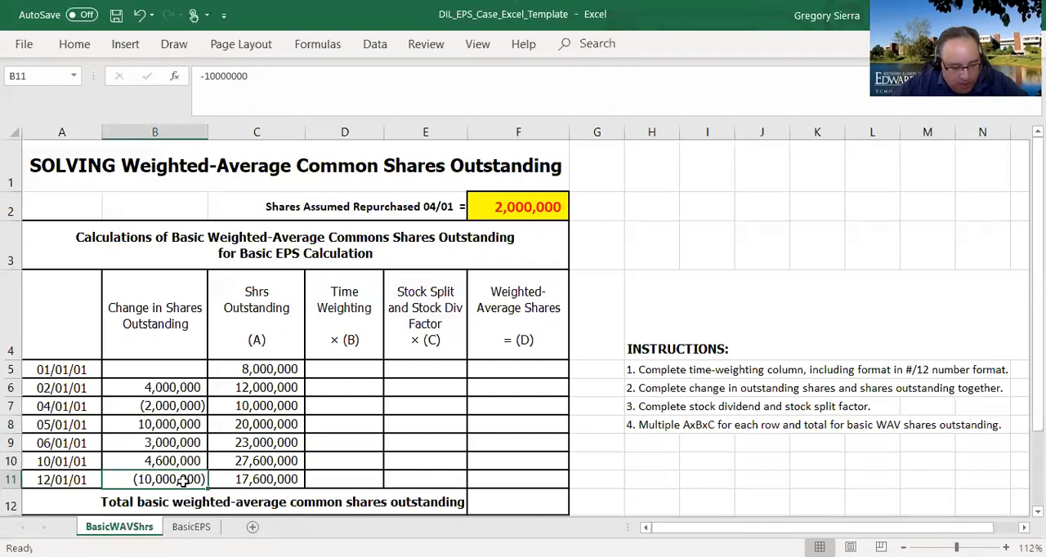
left_click(273, 491)
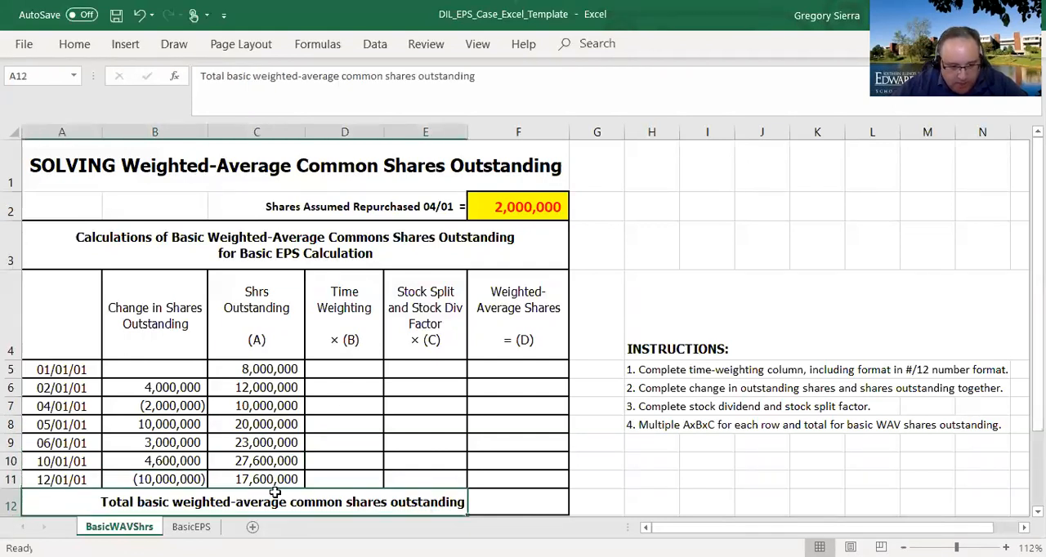
- Enter 1/12 as the 01/01/01 time weighting in D5
left_click(352, 371)
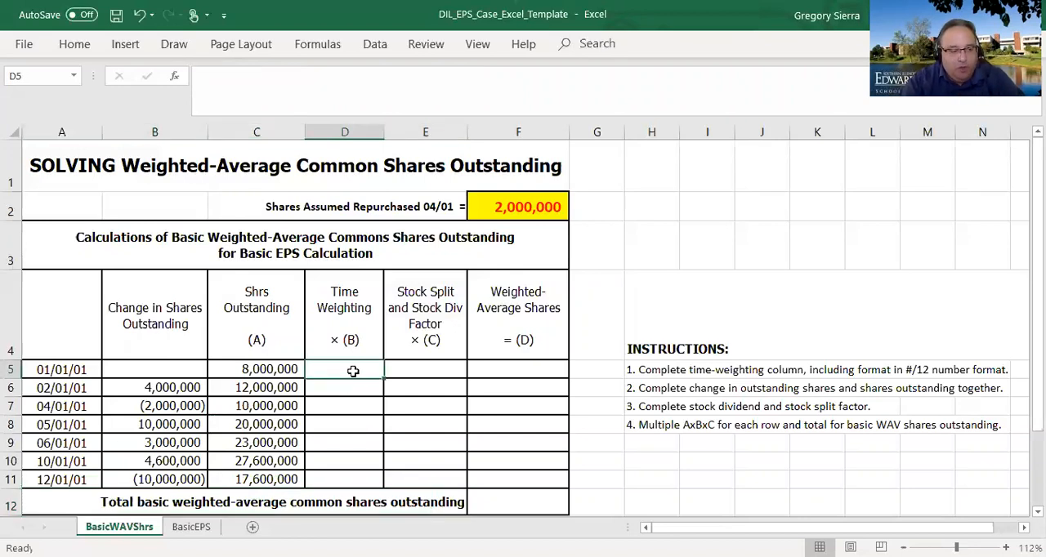
left_click(275, 372)
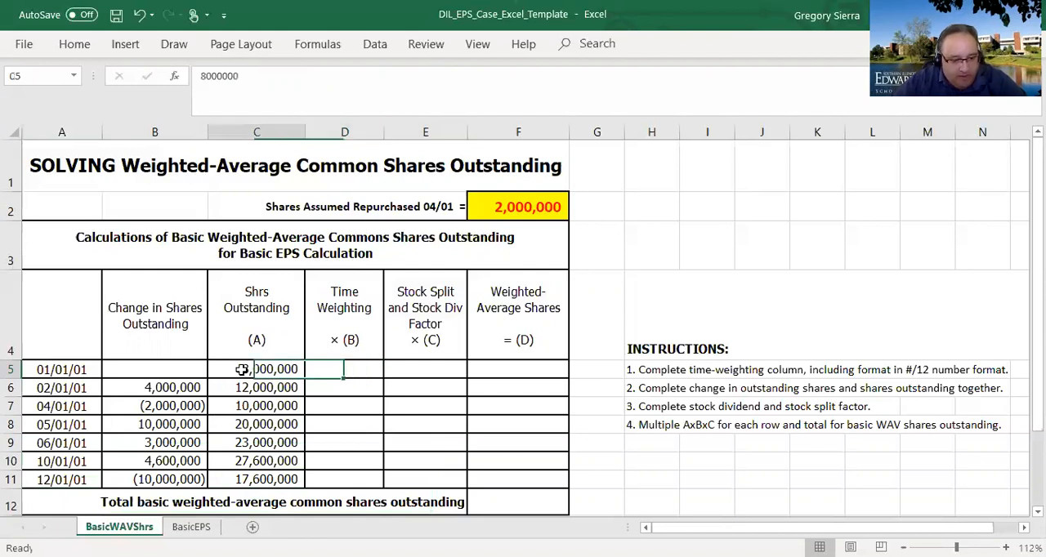
left_click_drag(303, 372, 307, 370)
left_click(350, 370)
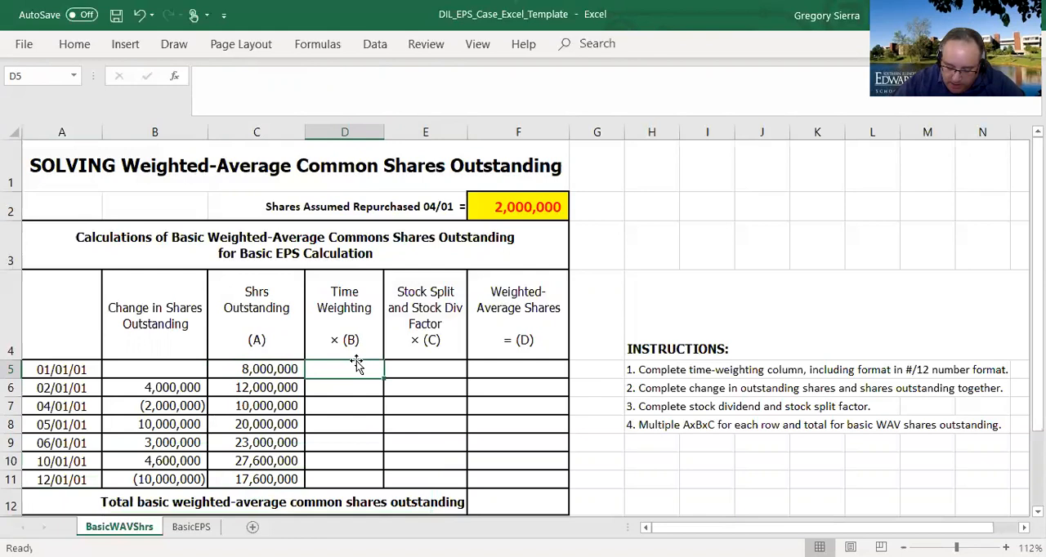
type("=1/12")
key("Return")
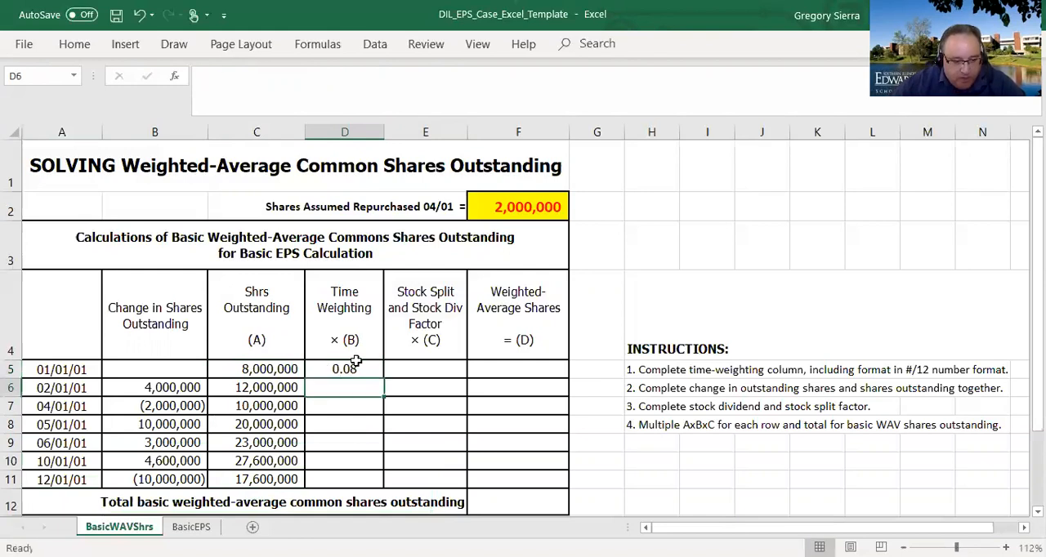
- Format the 01/01/01 time weighting in D5 as a fraction using the As quarters (2/4) type
left_click(350, 369)
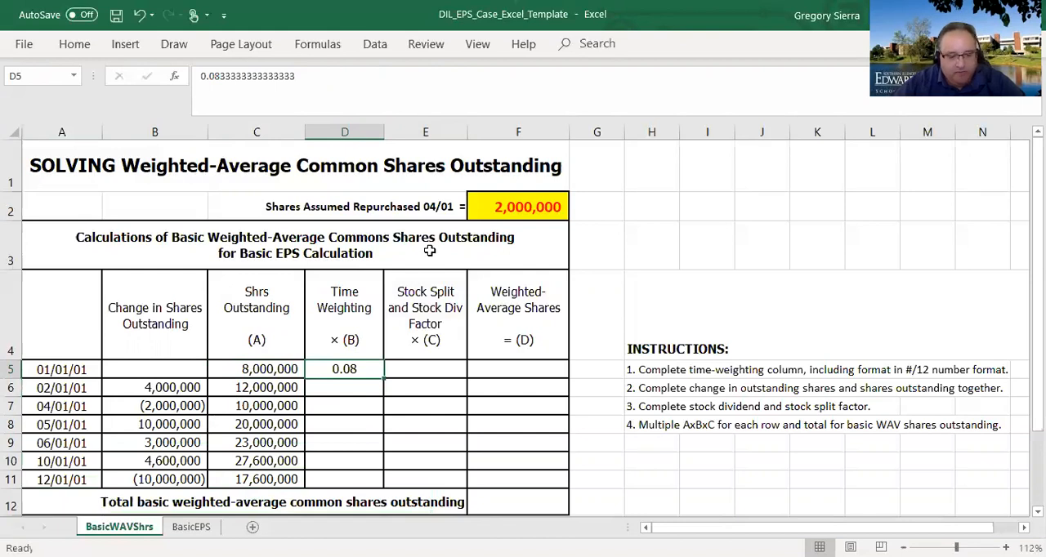
right_click(362, 373)
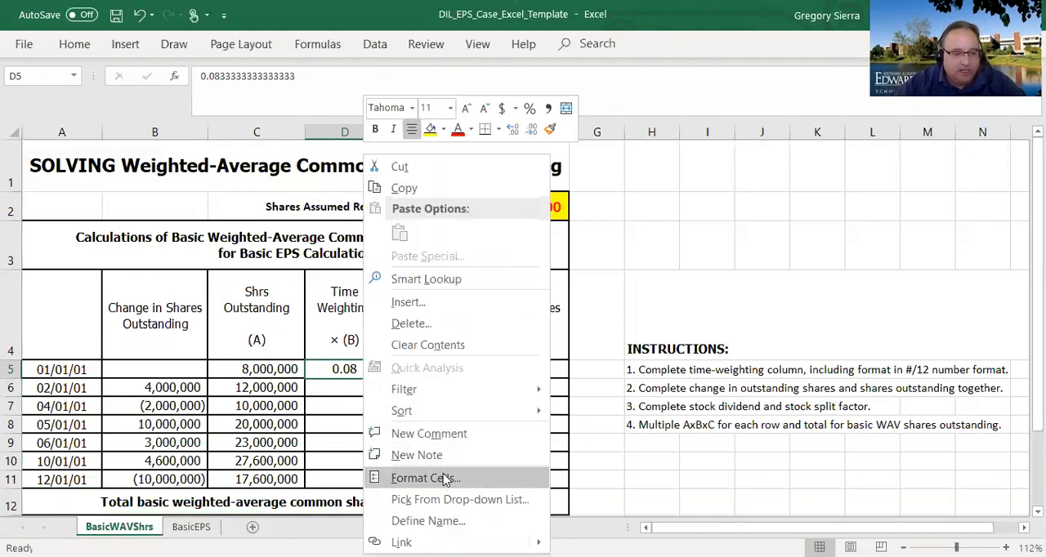
left_click(425, 478)
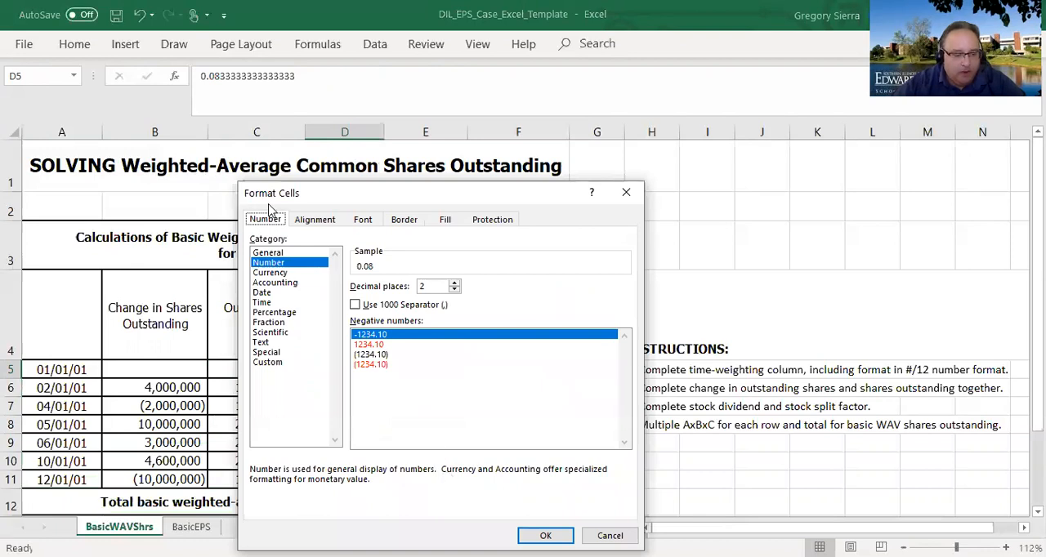
left_click(279, 324)
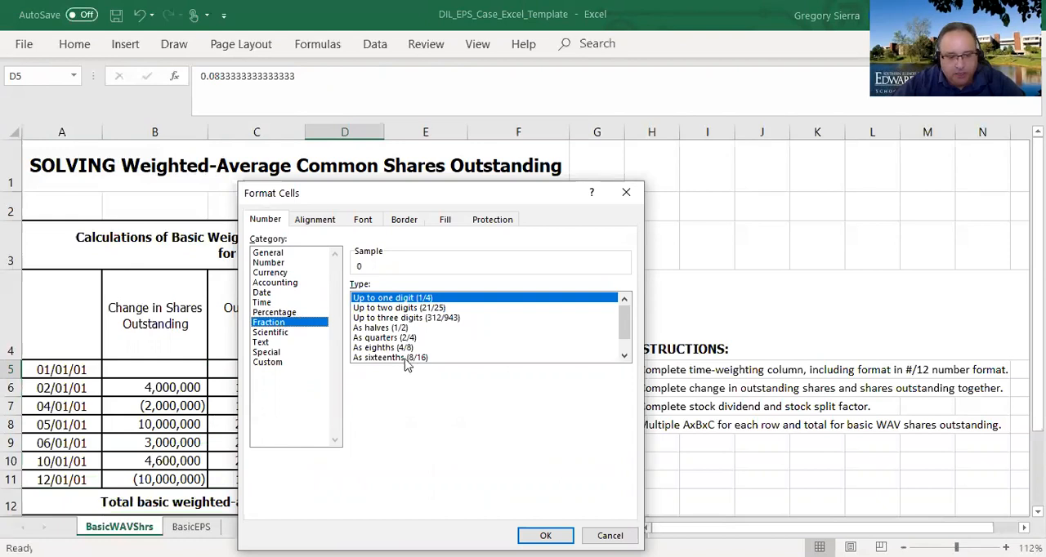
left_click(407, 338)
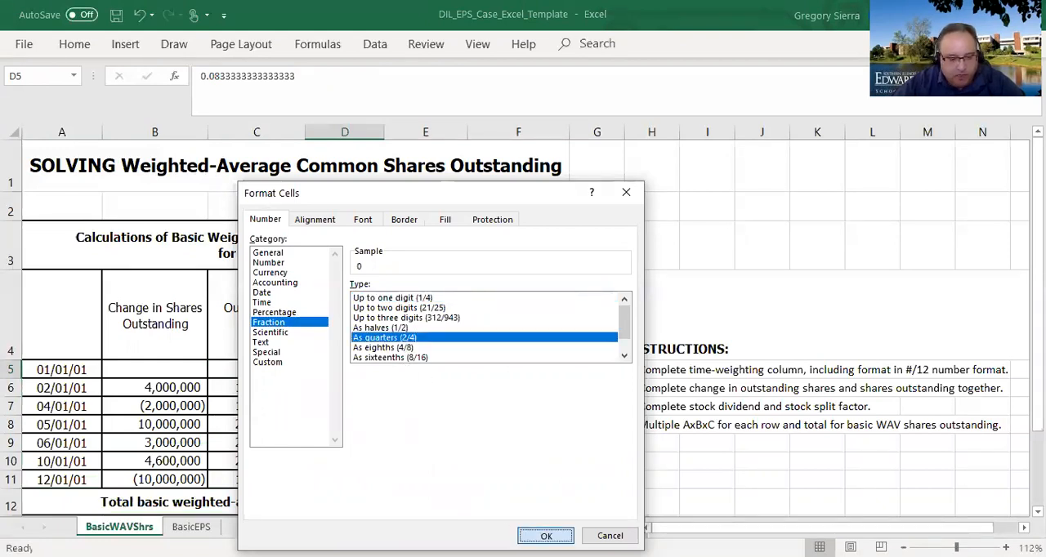
left_click(546, 536)
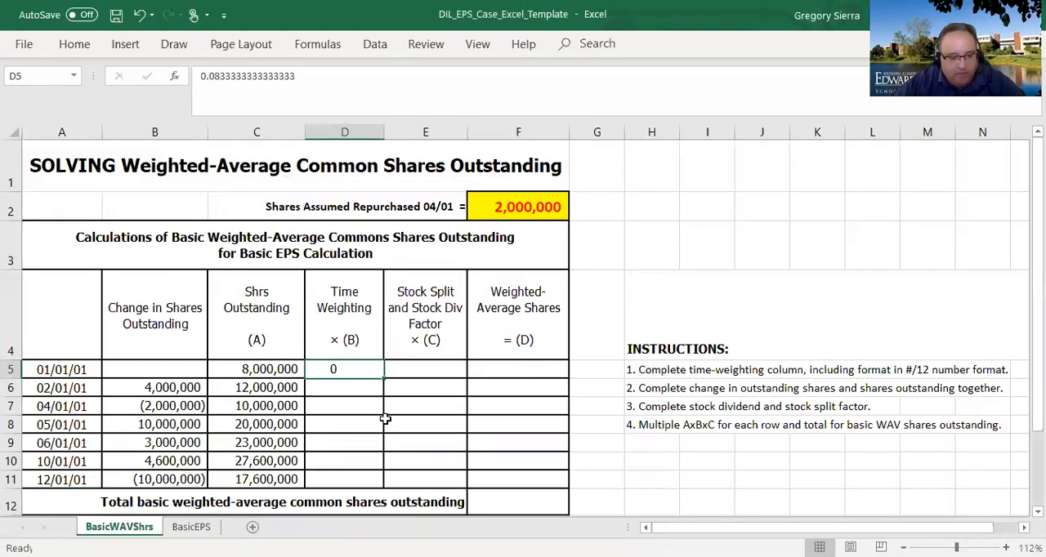
- Change the number format of D5 to the custom code # ?/12 so fractions display in twelfths
right_click(365, 373)
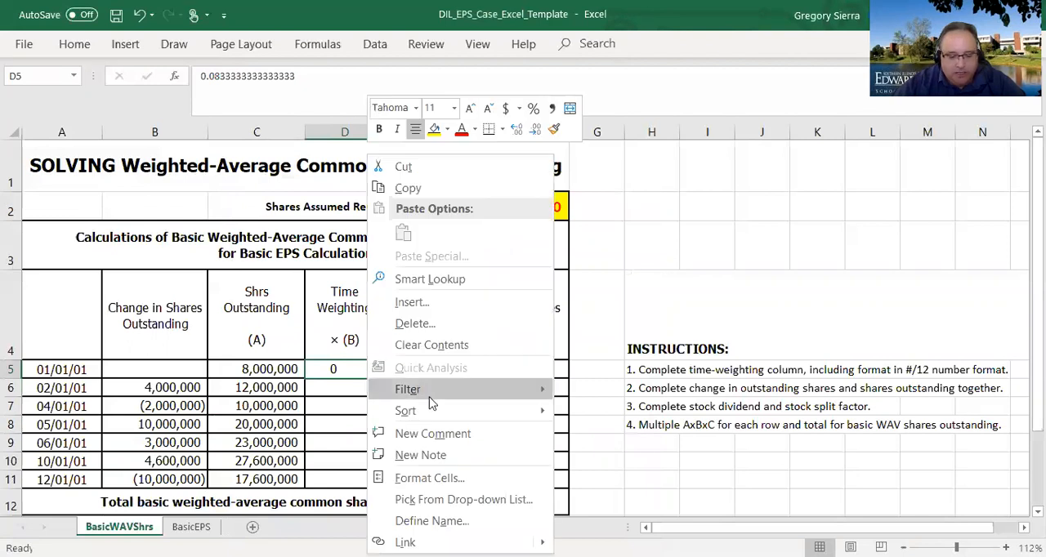
left_click(462, 472)
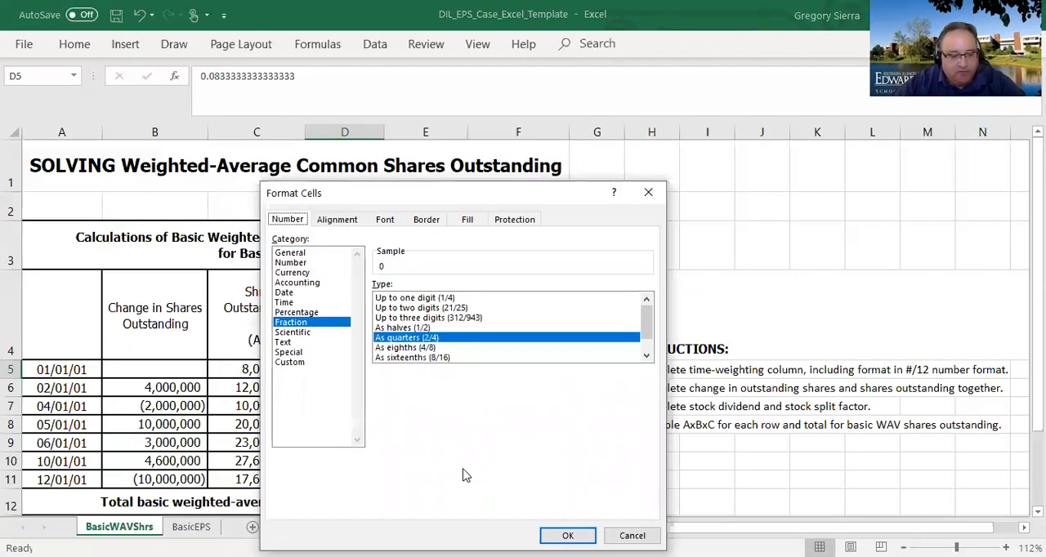
left_click(302, 365)
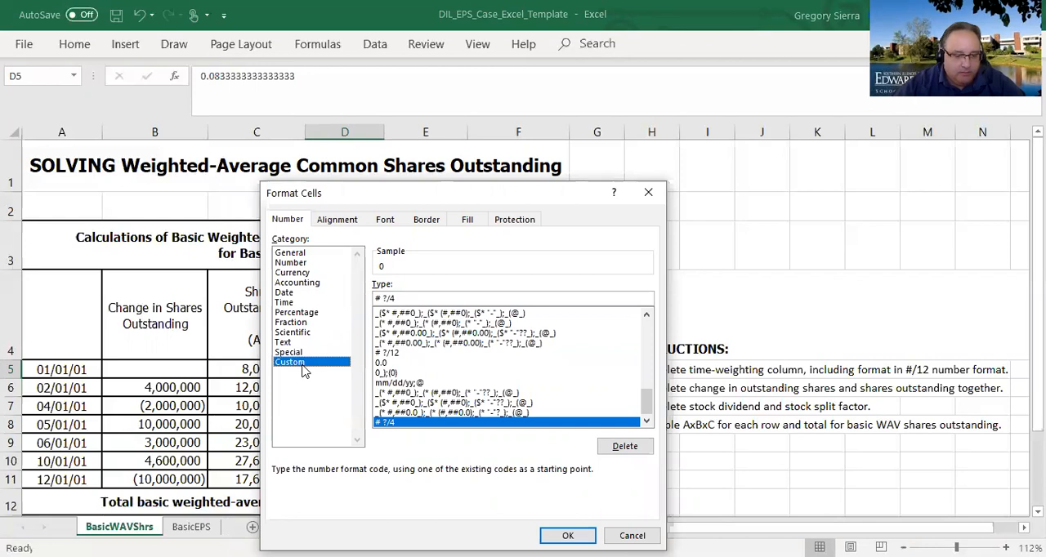
left_click(409, 300)
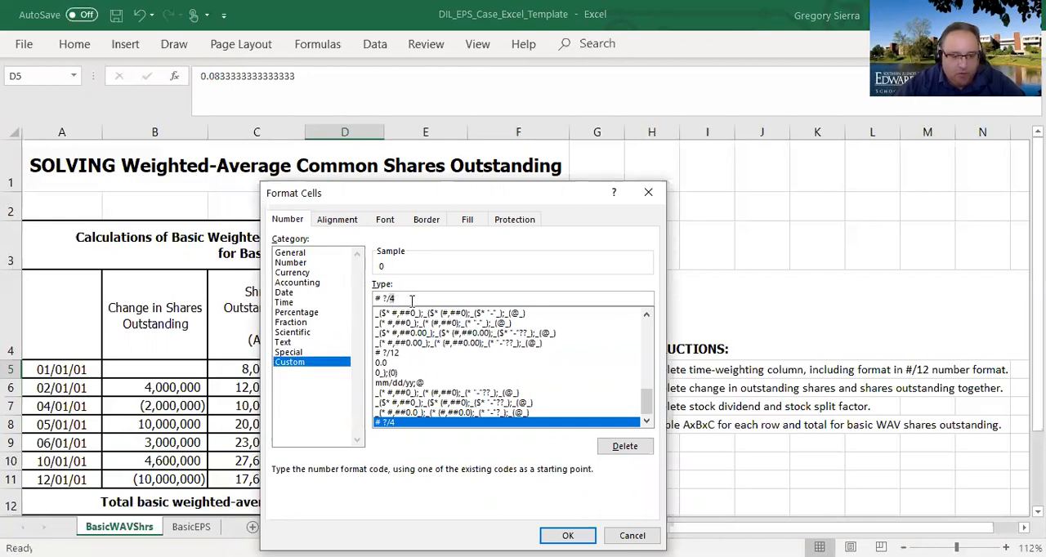
type("12")
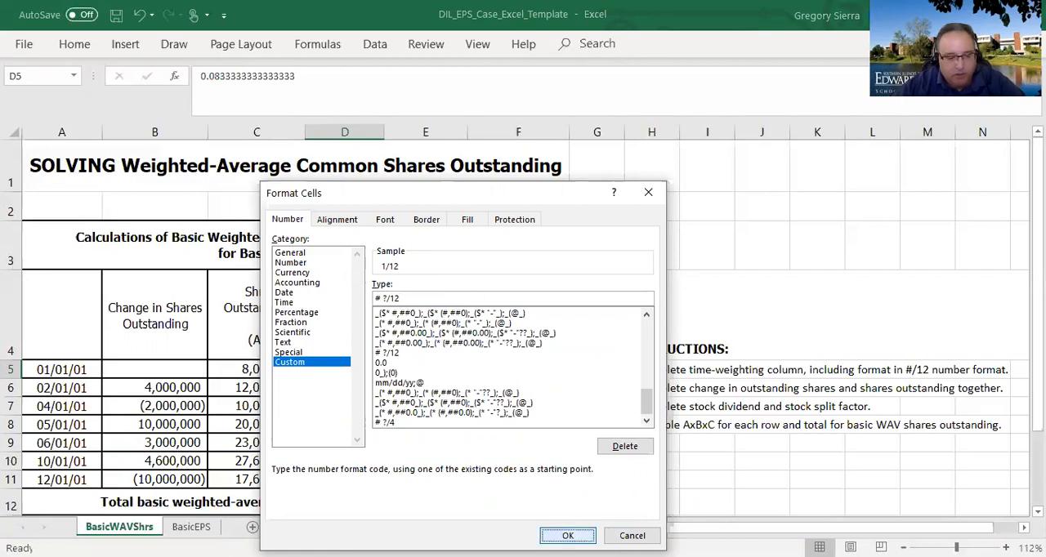
left_click(567, 535)
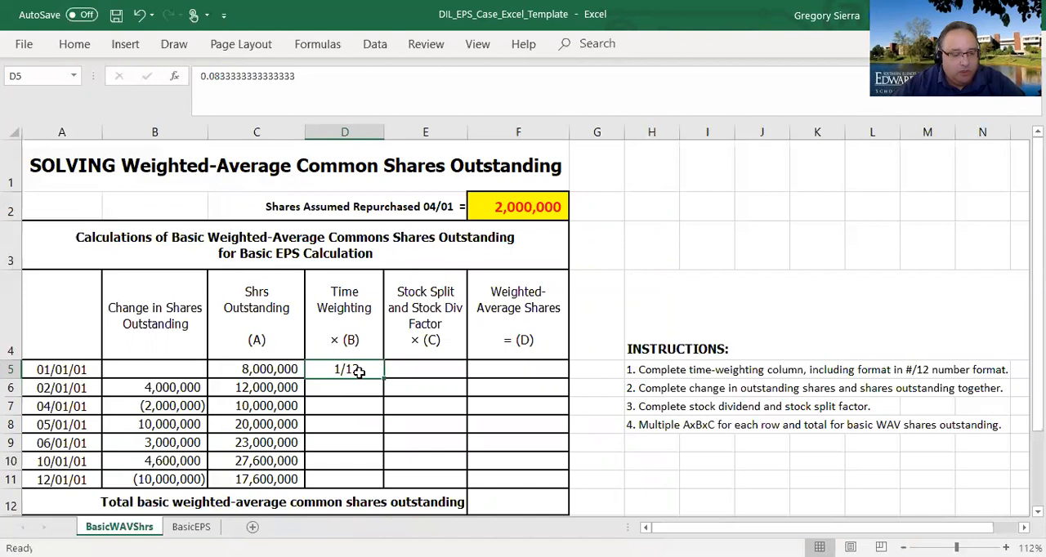
- Copy the twelfths format from D5 to the remaining time weighting cells D6:D11 with Format Painter
left_click(79, 46)
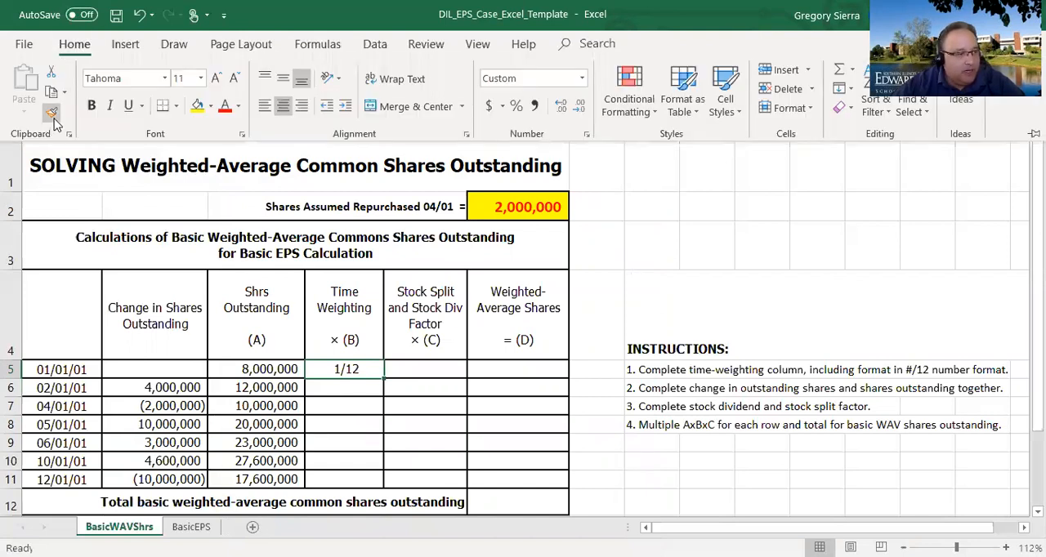
left_click(52, 114)
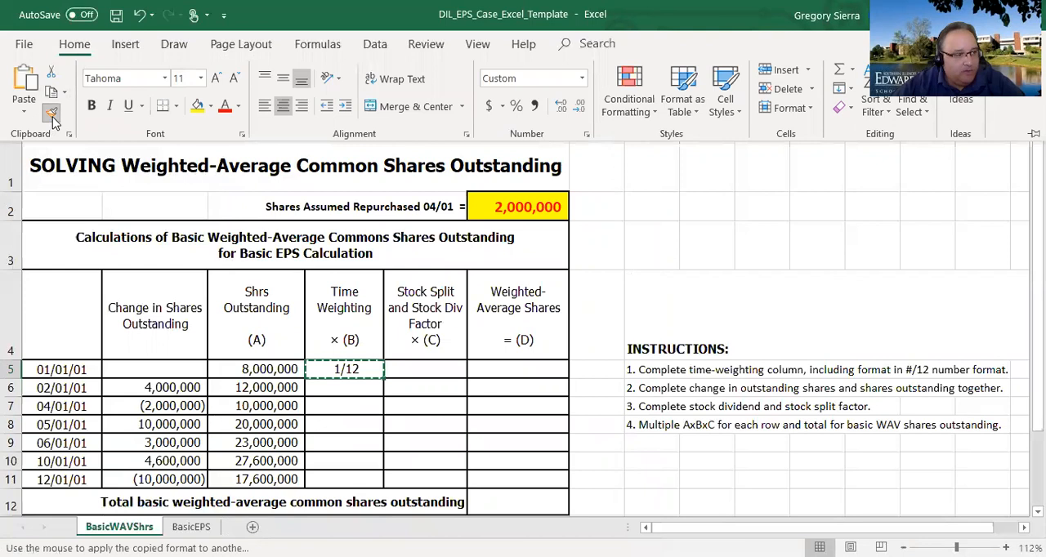
left_click_drag(343, 385, 344, 478)
- Enter time weightings of 2/12 for 02/01/01, 1/12 for 04/01/01 and 1/12 for 05/01/01 in D6:D8
left_click(350, 391)
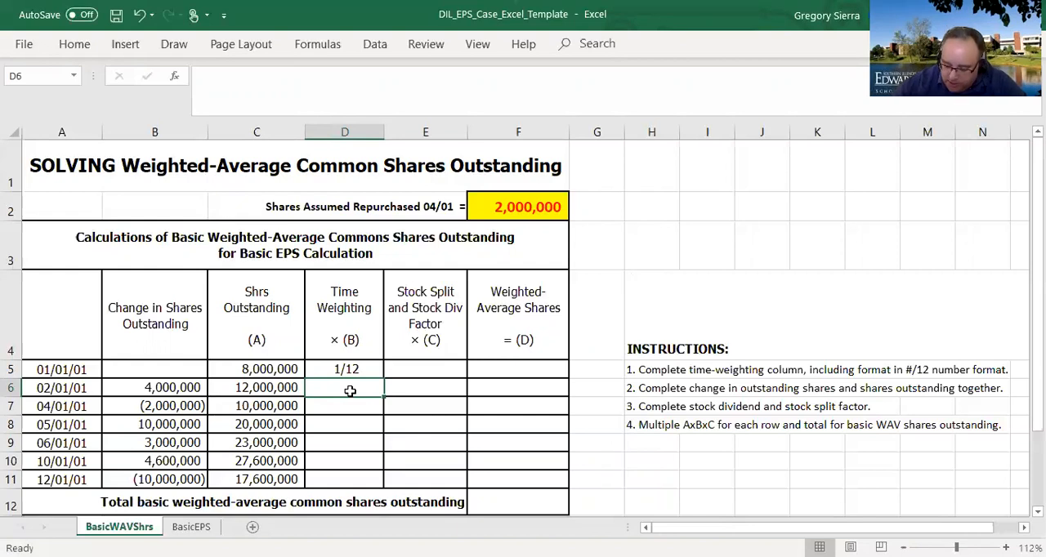
type("2/12")
key("Return")
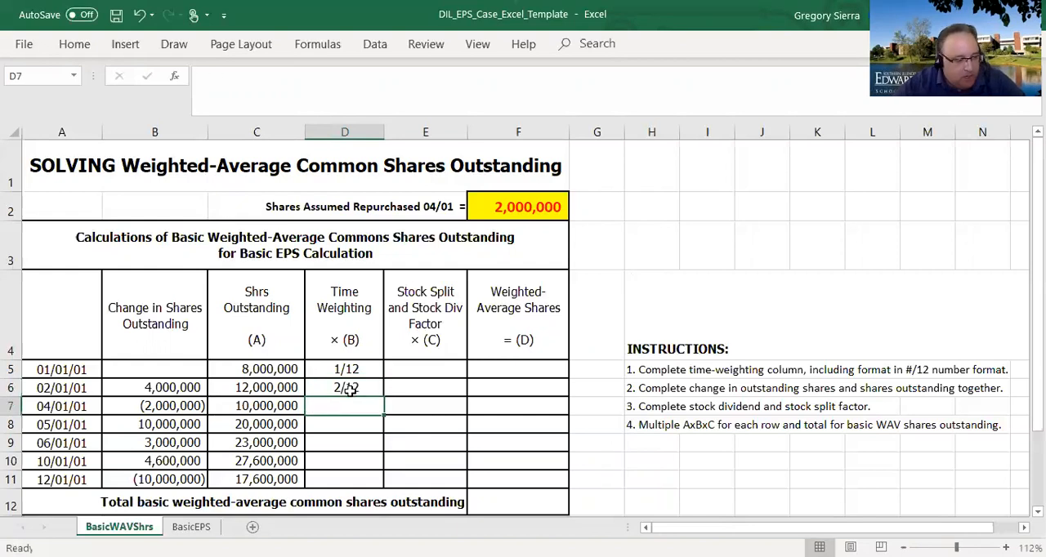
type("1")
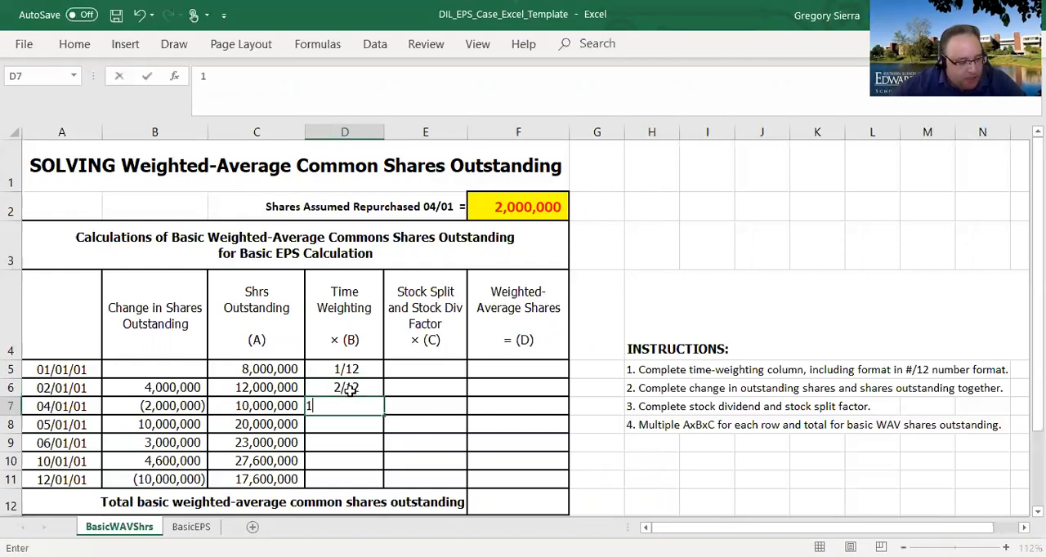
type("/12")
key("Return")
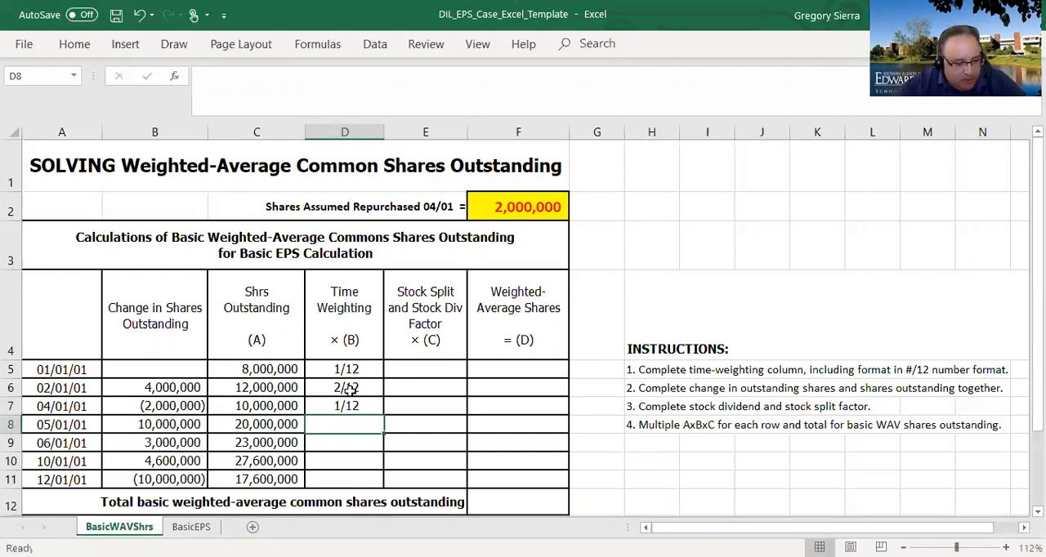
type("1/12")
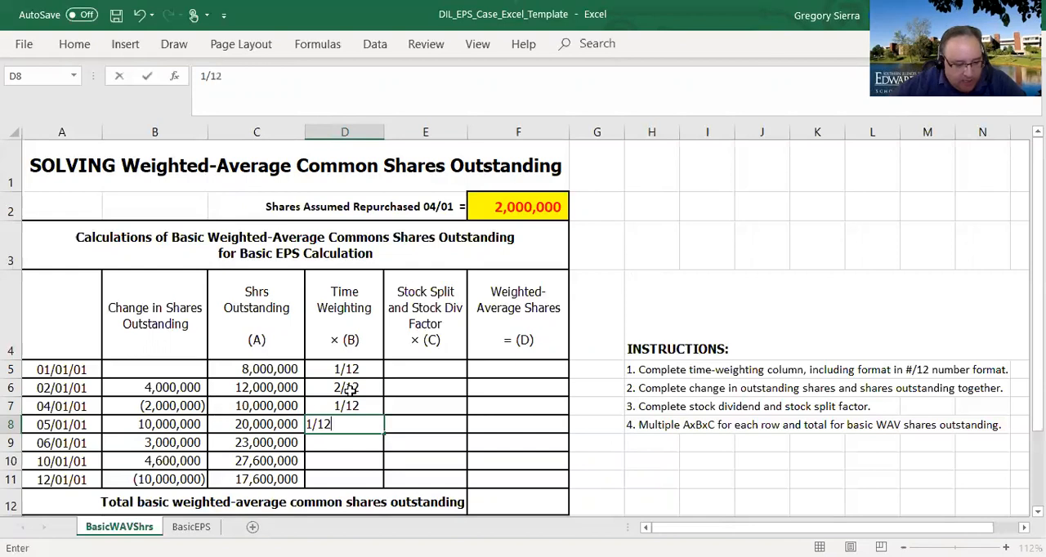
key("Return")
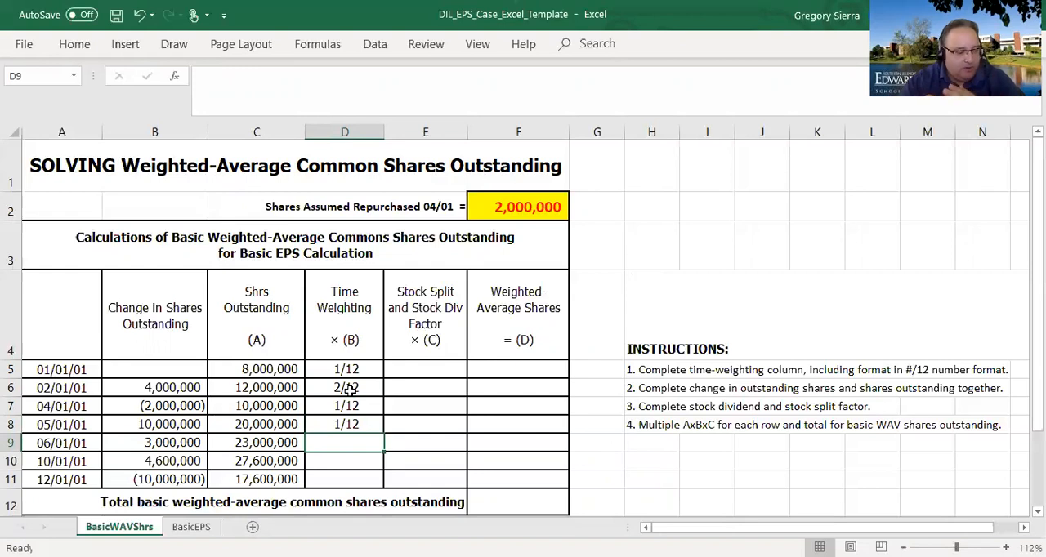
- Enter time weightings of 4/12 for 06/01/01, 2/12 for 10/01/01 and 1/21 for 12/01/01 in D9:D11
type("4/12")
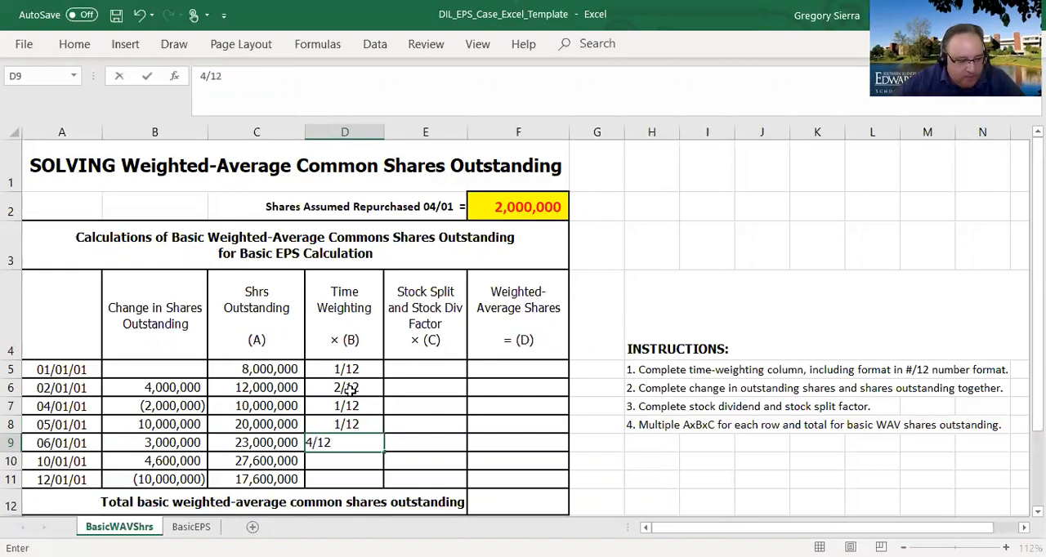
key("Return")
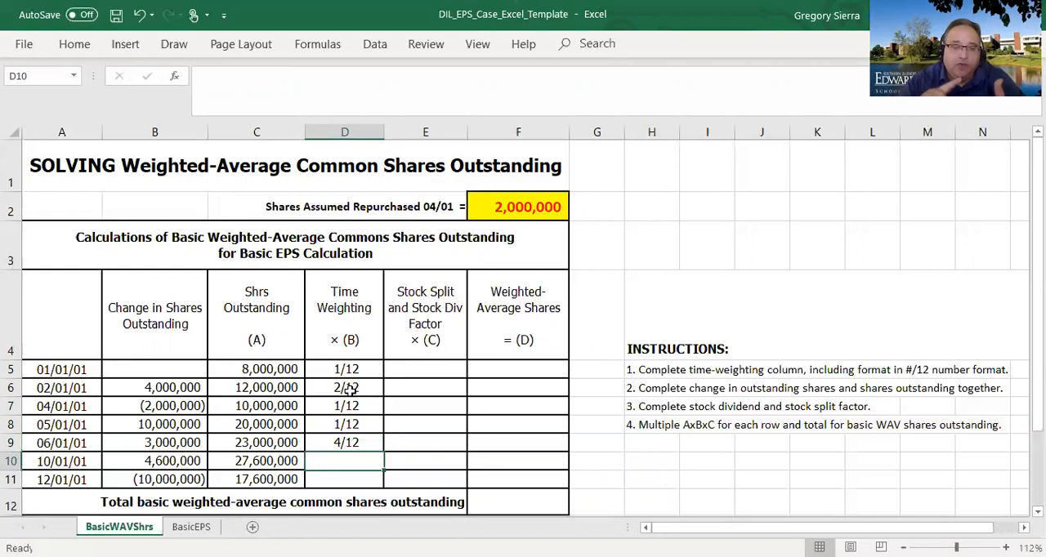
type("2/12")
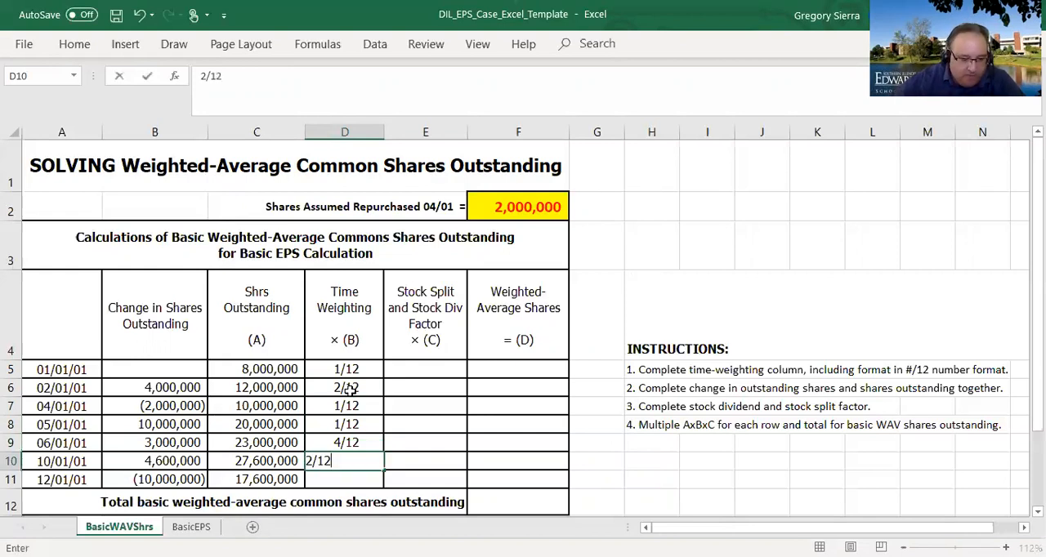
key("Return")
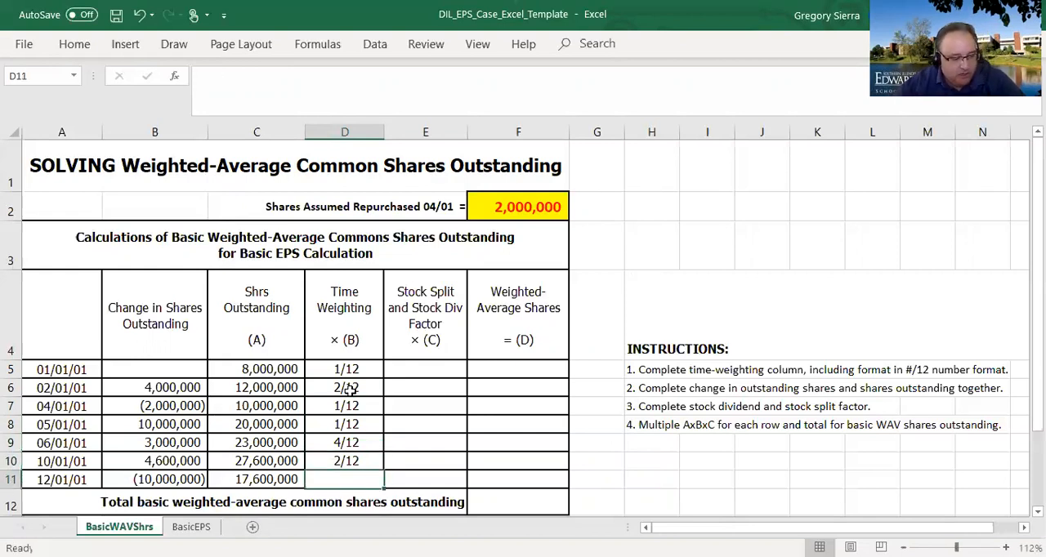
type("1/12")
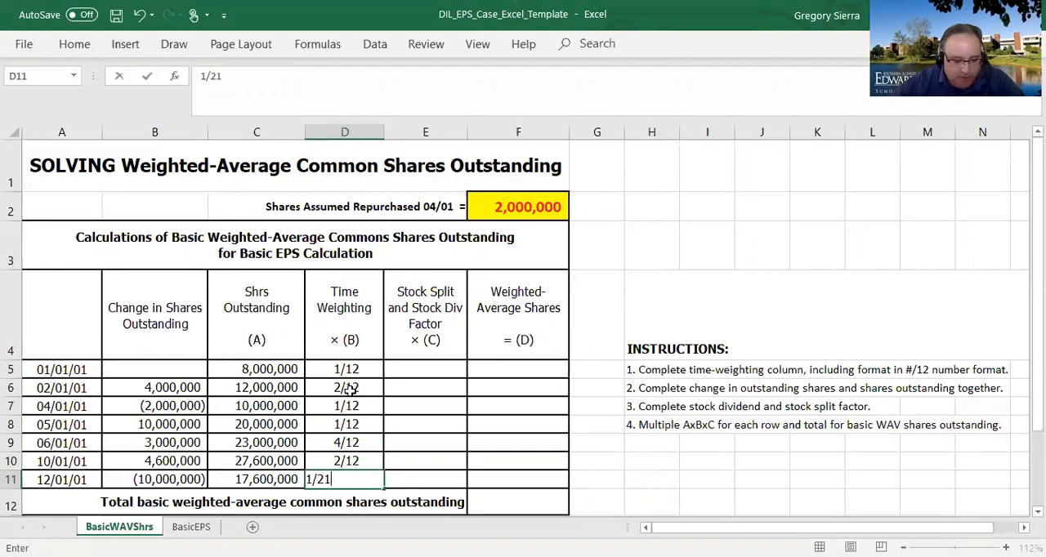
key("Return")
key("Up")
key("Down")
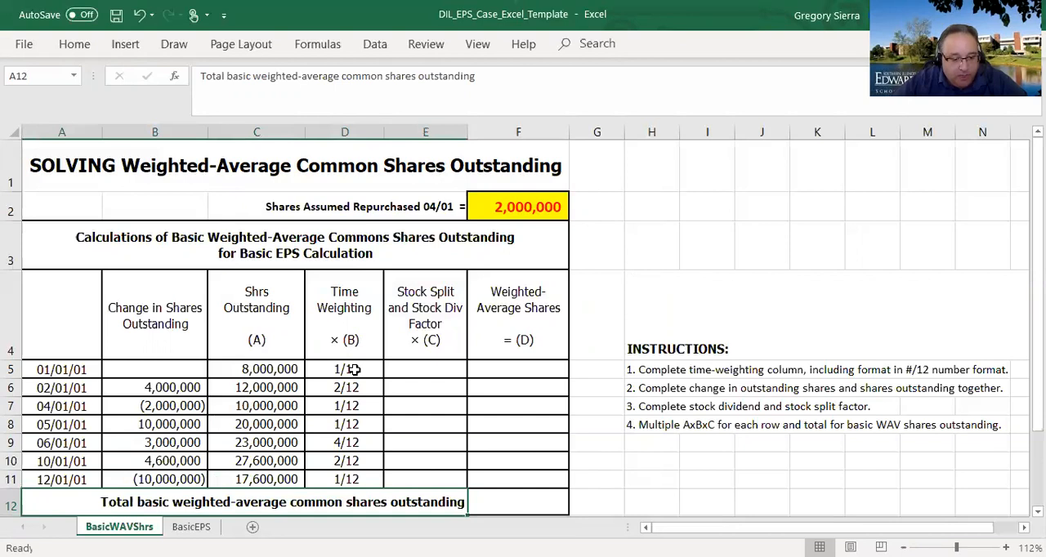
- Check the underlying value of each time weighting in D5:D11 and the sum of the whole range
left_click(348, 370)
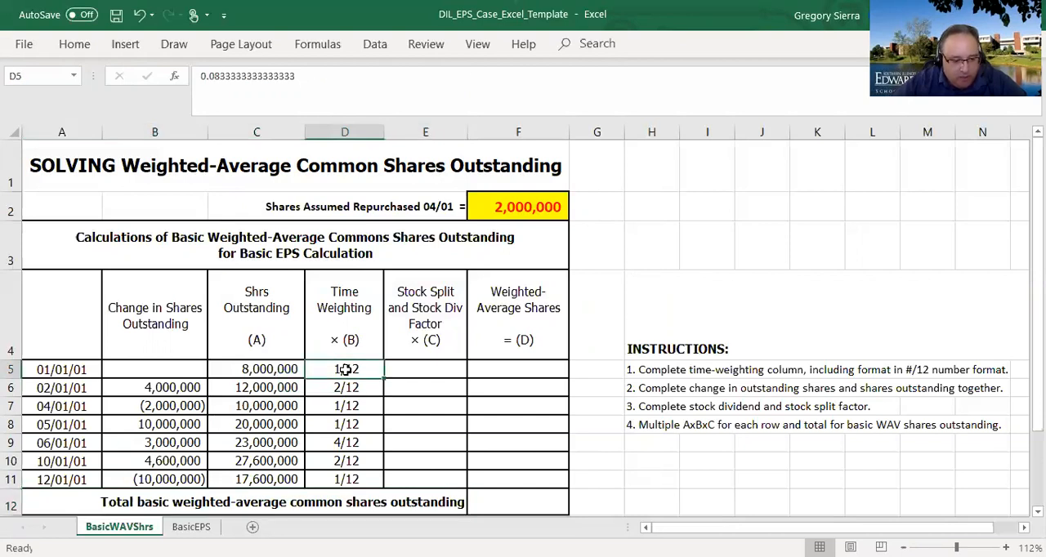
left_click(346, 388)
left_click(346, 407)
left_click(347, 424)
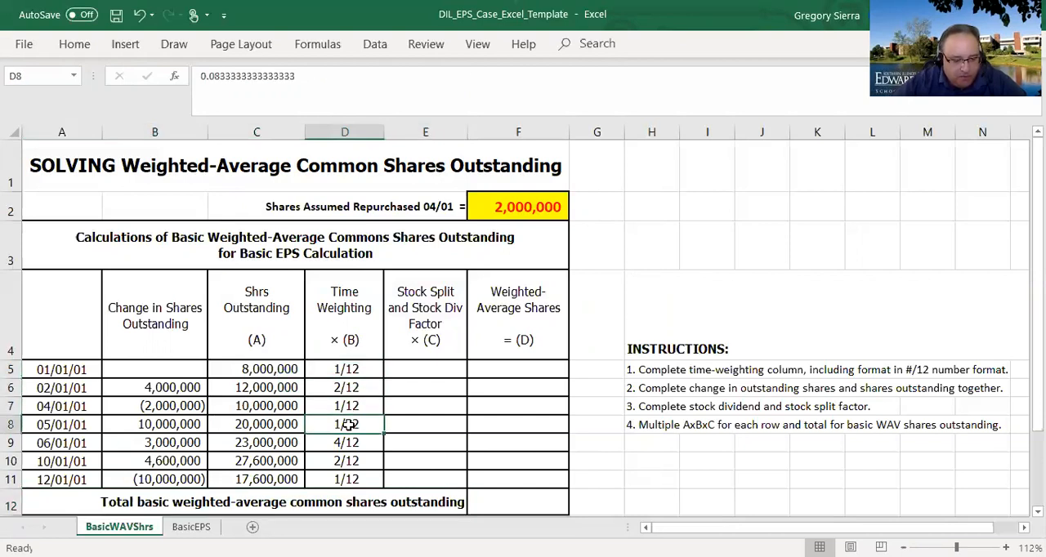
left_click(347, 442)
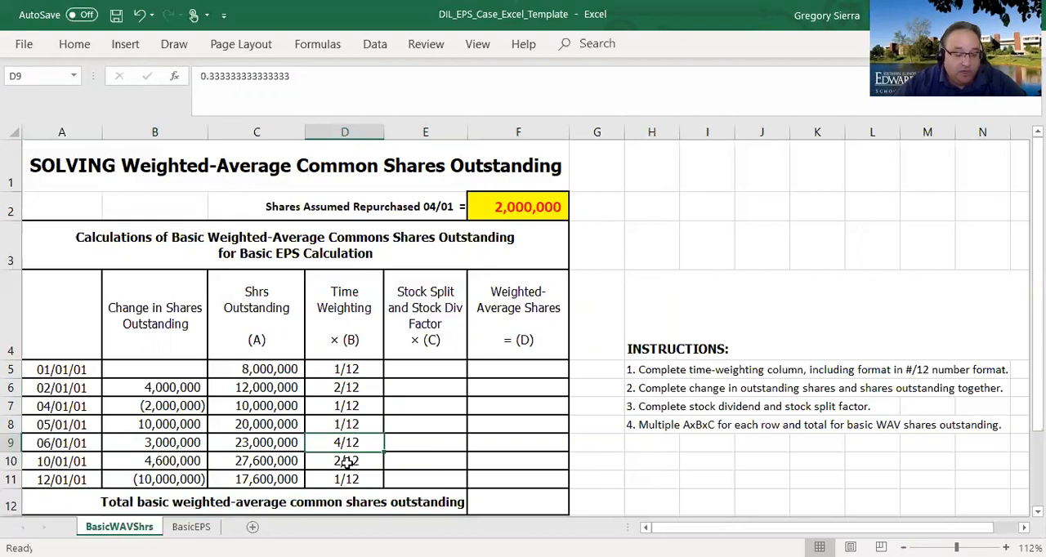
left_click(346, 460)
left_click(346, 481)
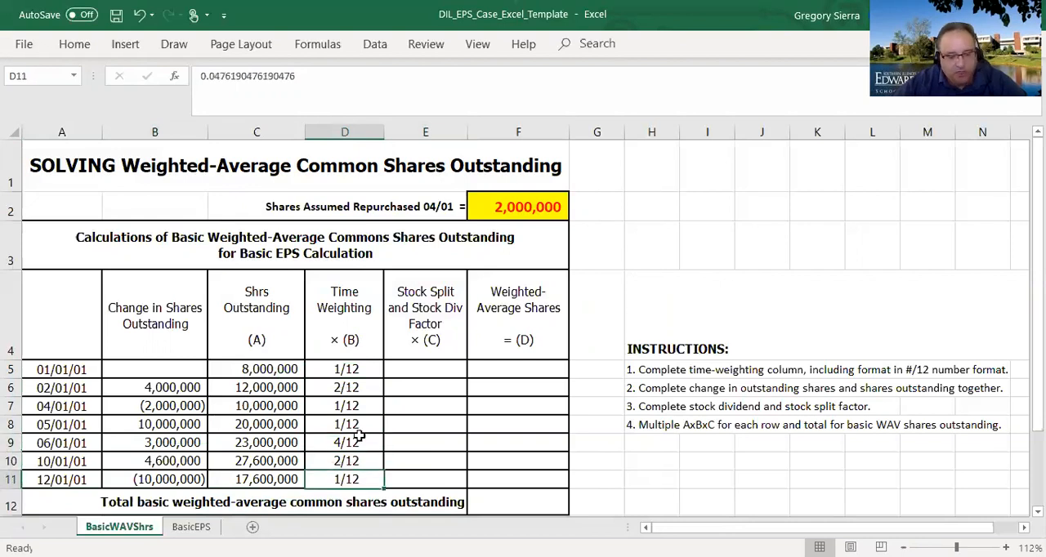
left_click_drag(349, 369, 360, 479)
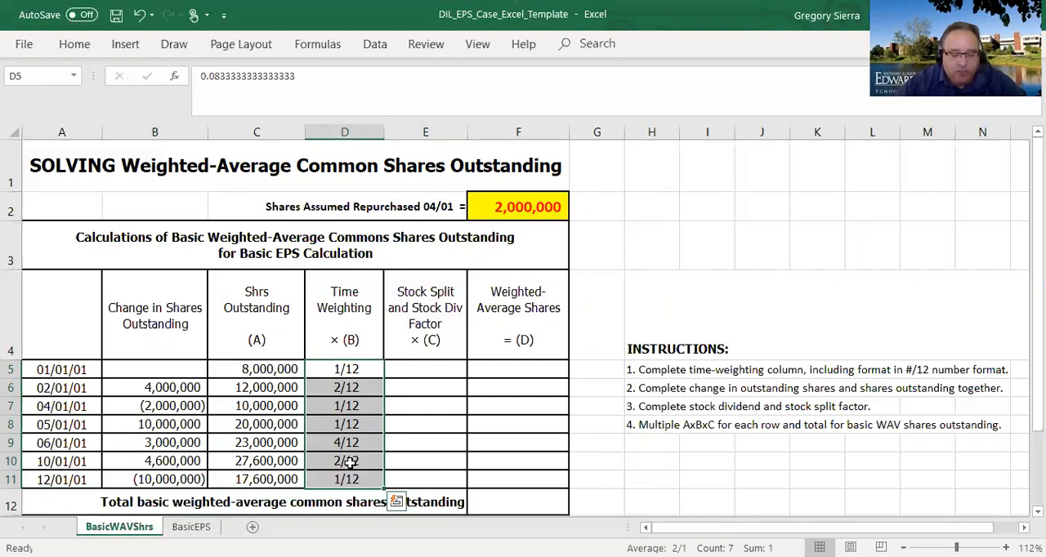
- Enter a stock split factor of 1 for the 05/01/01 row in E8
left_click(423, 371)
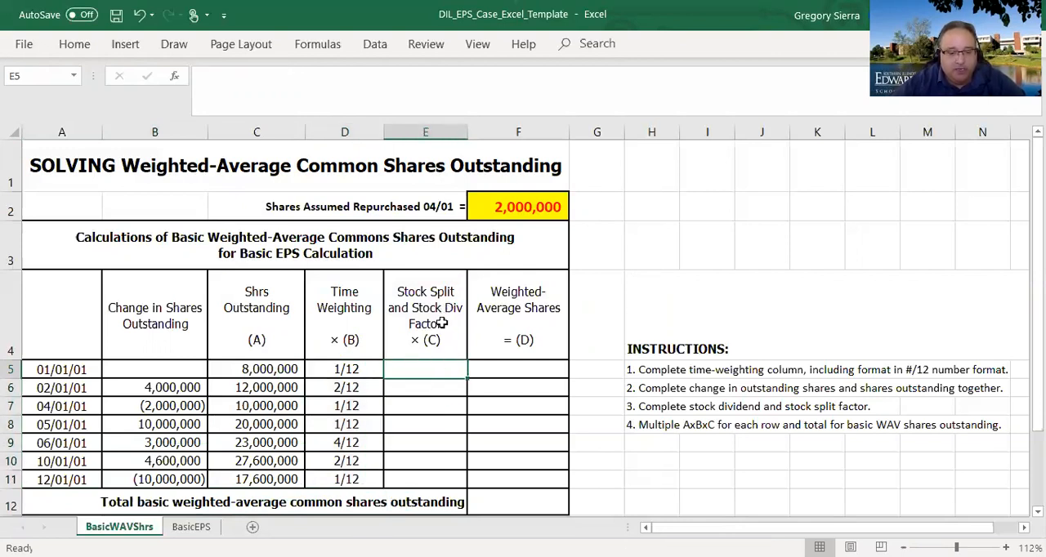
left_click_drag(40, 424, 490, 422)
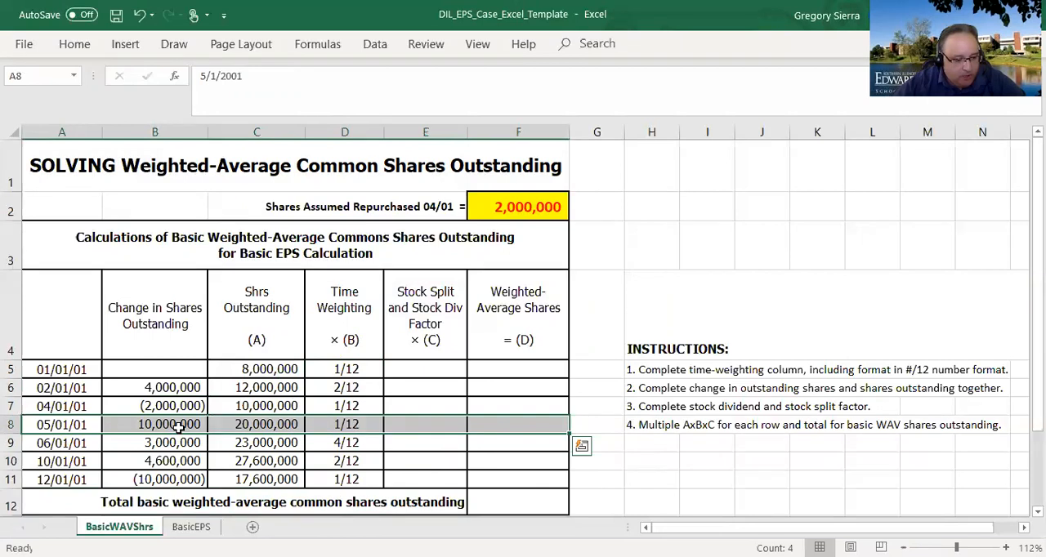
left_click(181, 424)
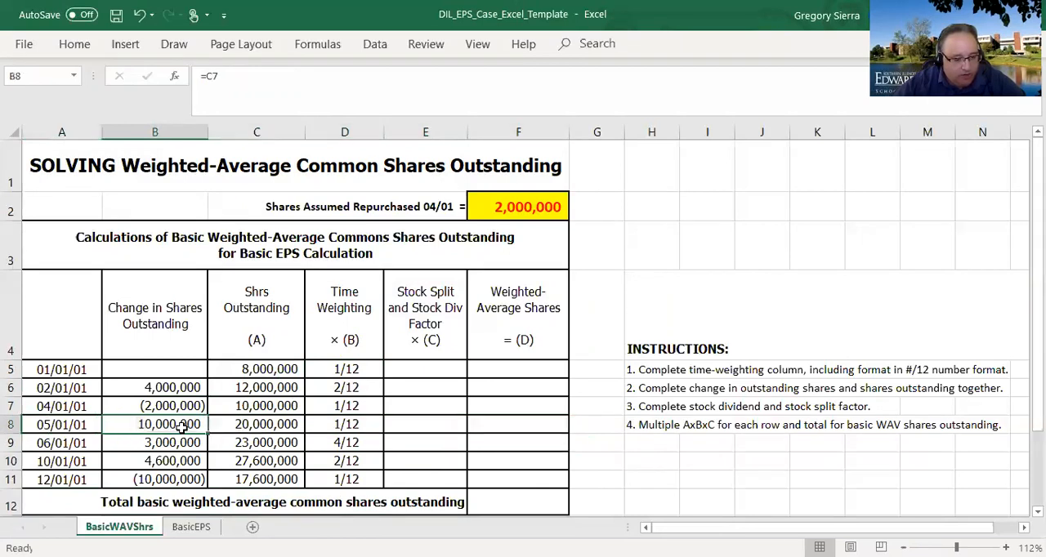
left_click(319, 426)
left_click_drag(174, 424, 488, 429)
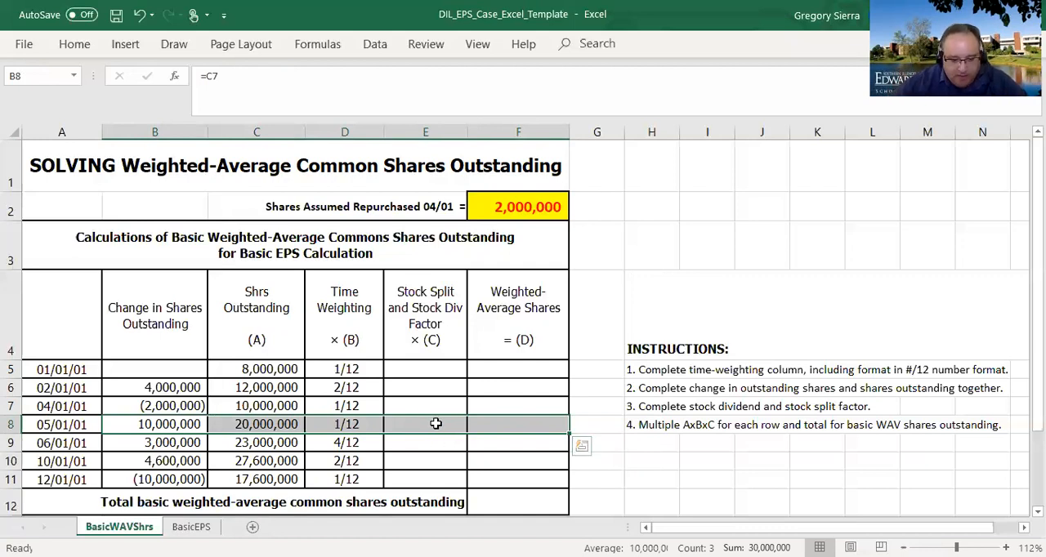
key("Right")
key("Right")
key("Right")
type("1")
key("Up")
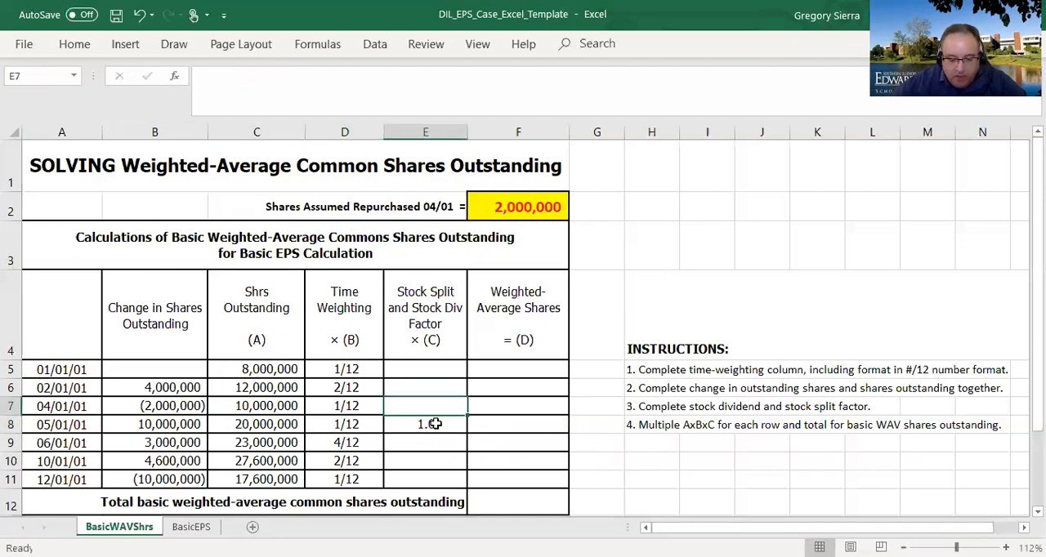
- Enter a stock split factor of 2 for 04/01/01, 02/01/01 and 01/01/01 in E7, E6 and E5
type("2")
key("Up")
type("2")
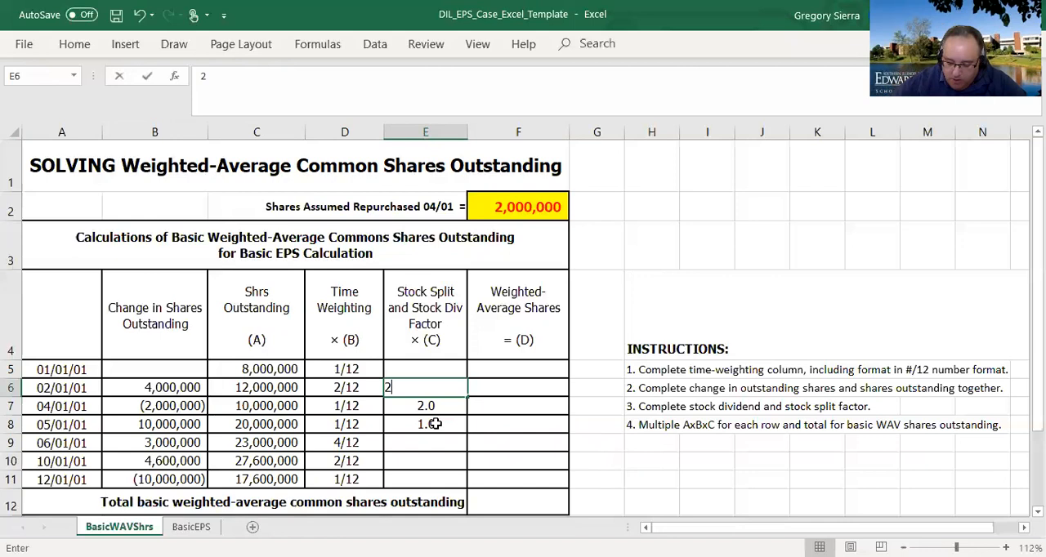
key("Up")
type("2")
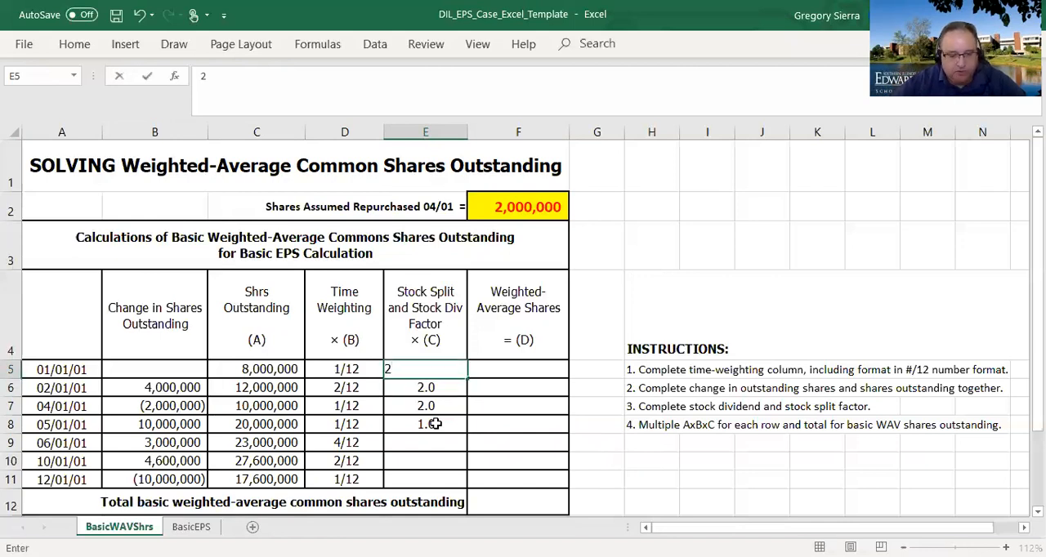
left_click(435, 424)
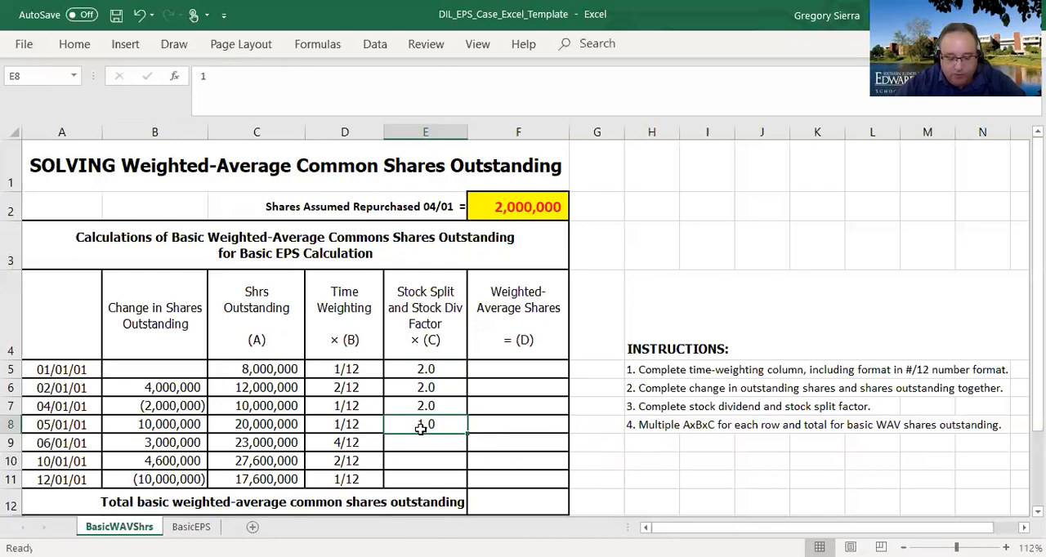
- Enter a stock dividend factor of 1.0 for the 10/01/01 row in E10
left_click(86, 462)
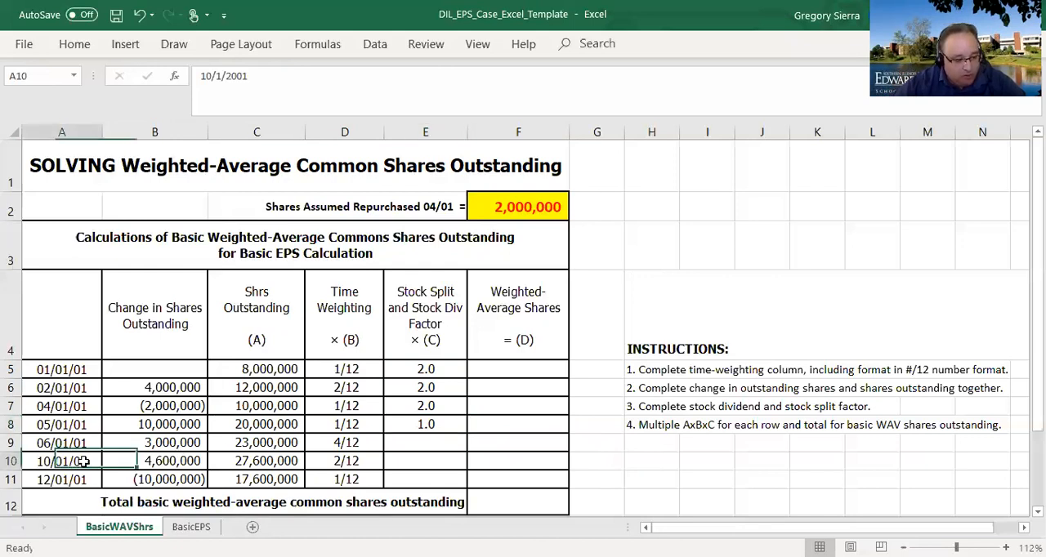
left_click_drag(401, 460, 85, 460)
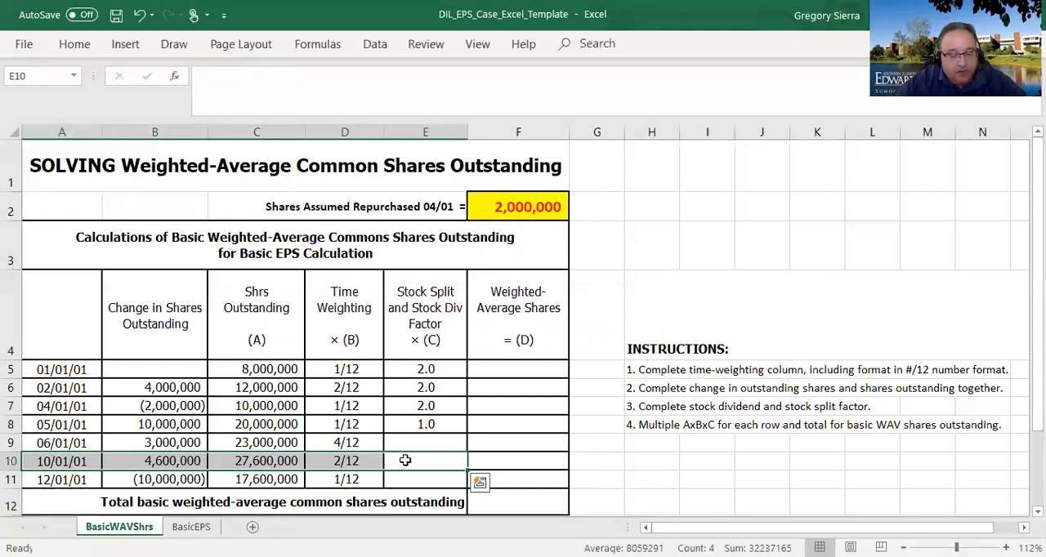
left_click(405, 460)
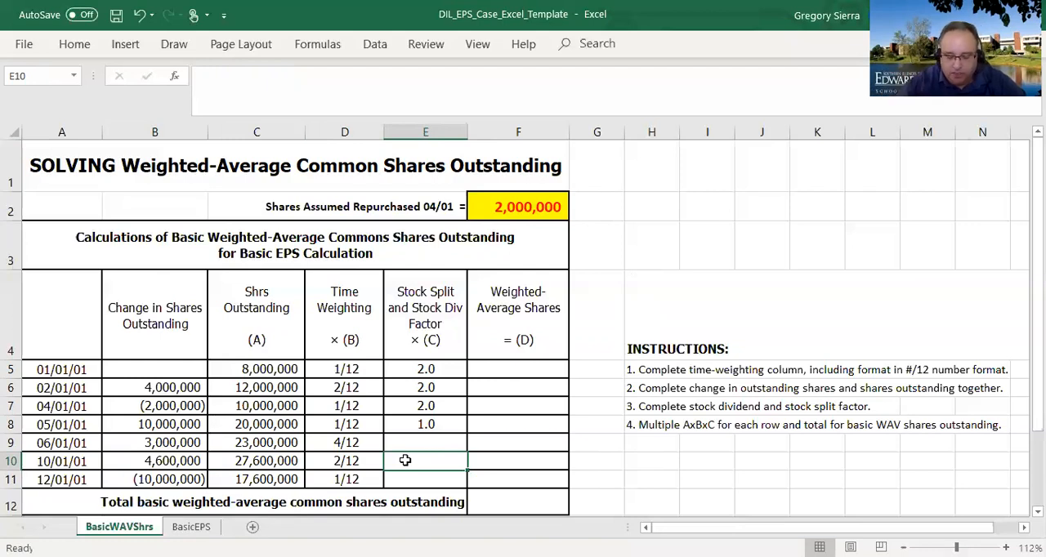
type("1.0")
key("ctrl+Return")
key("F12")
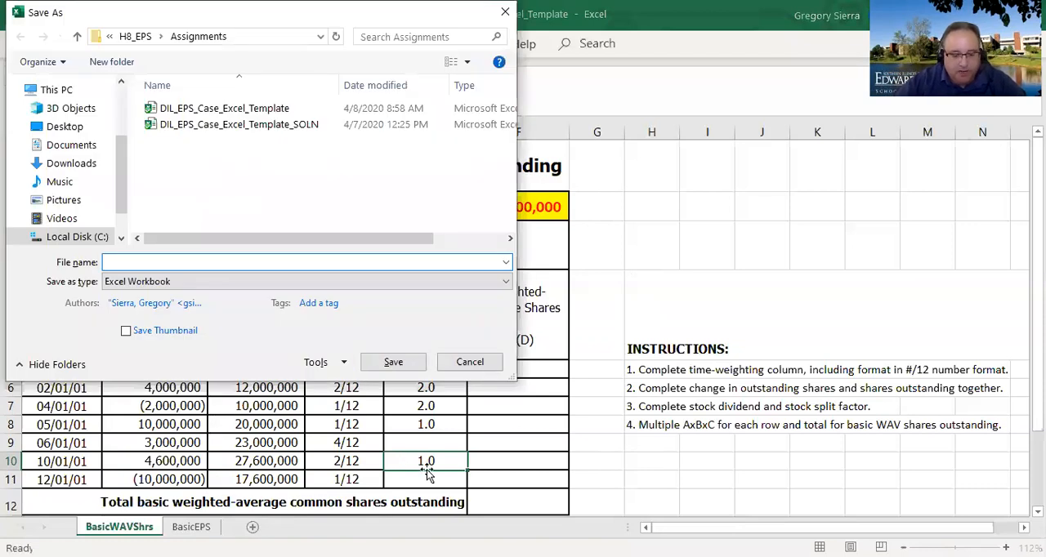
key("Escape")
- Enter a factor of 1.0 for the 12/01/01 row in E11
left_click(421, 476)
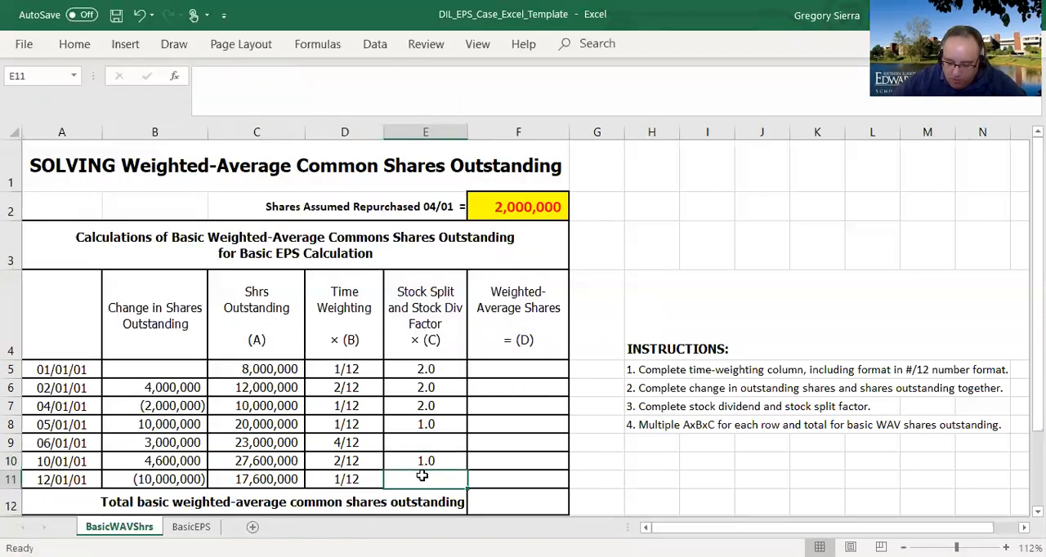
type("1.0")
key("Return")
key("Up")
key("Up")
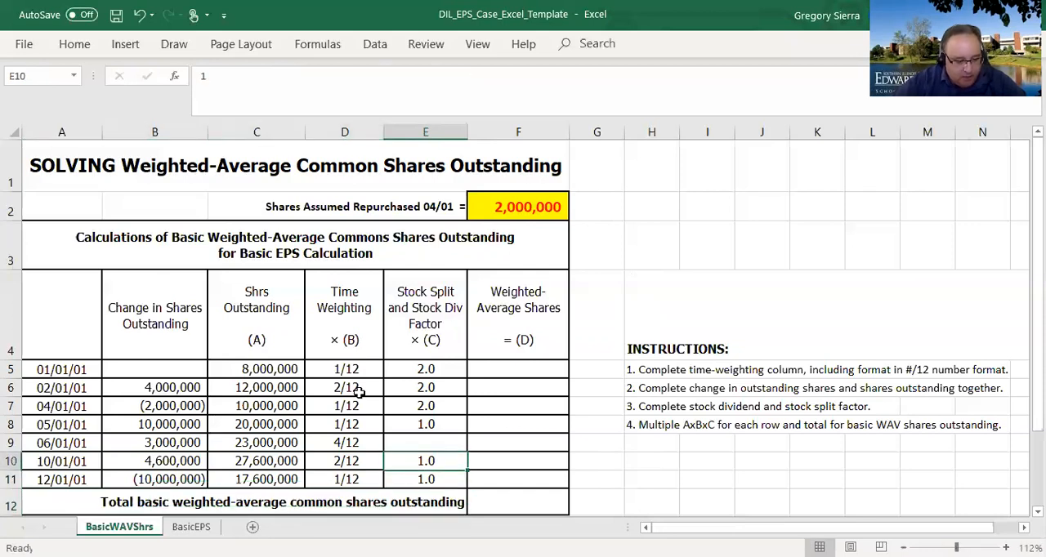
- Set the stock dividend factor to 1.2 for 06/01/01 and 05/01/01 in E9 and E8
left_click_drag(86, 463, 493, 464)
left_click(438, 444)
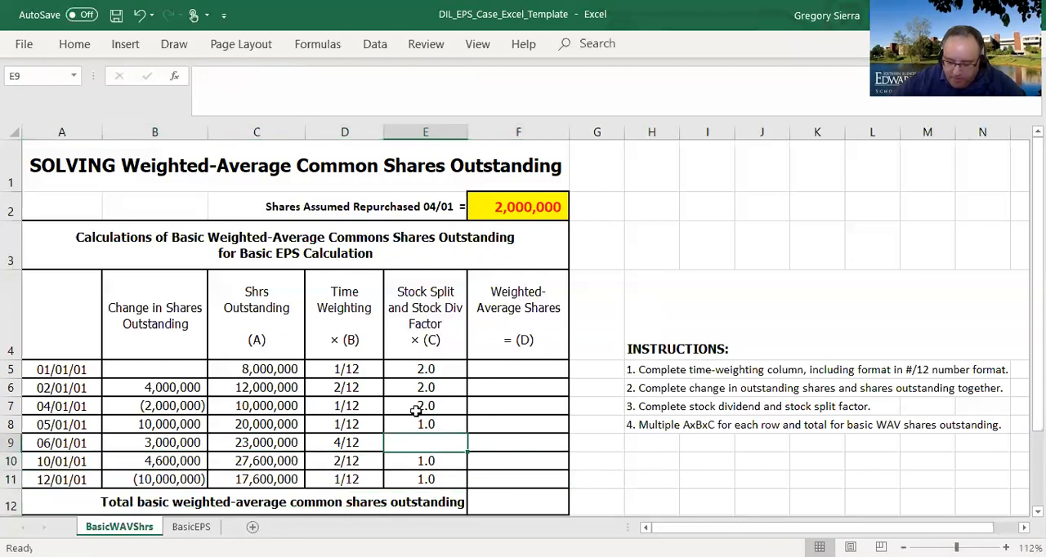
type("1.2")
key("Up")
type("1.2")
key("Return")
key("Up")
key("Up")
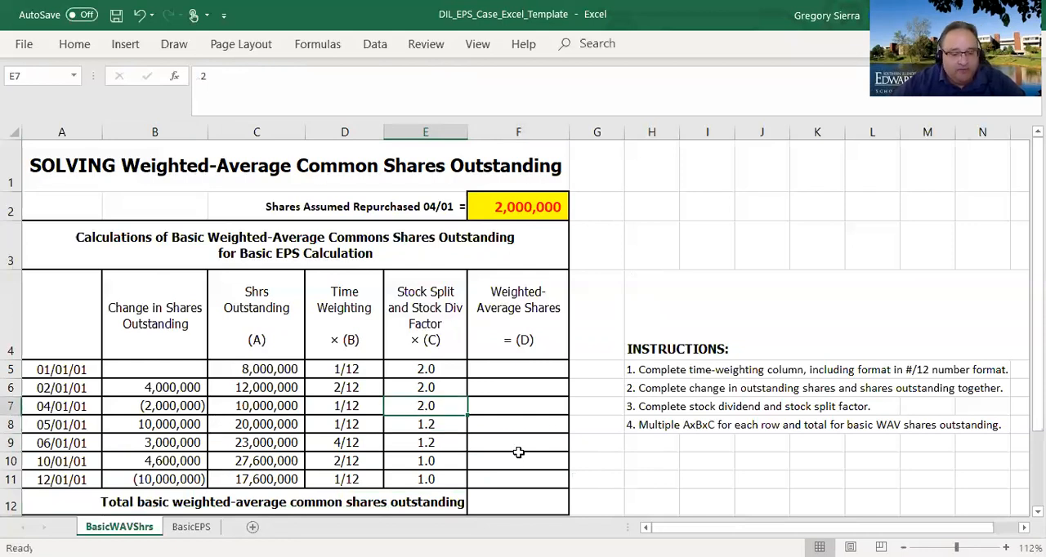
- Change the 04/01/01 factor in E7 to the formula =1.2*2, combining the stock dividend and the split
left_click(208, 90)
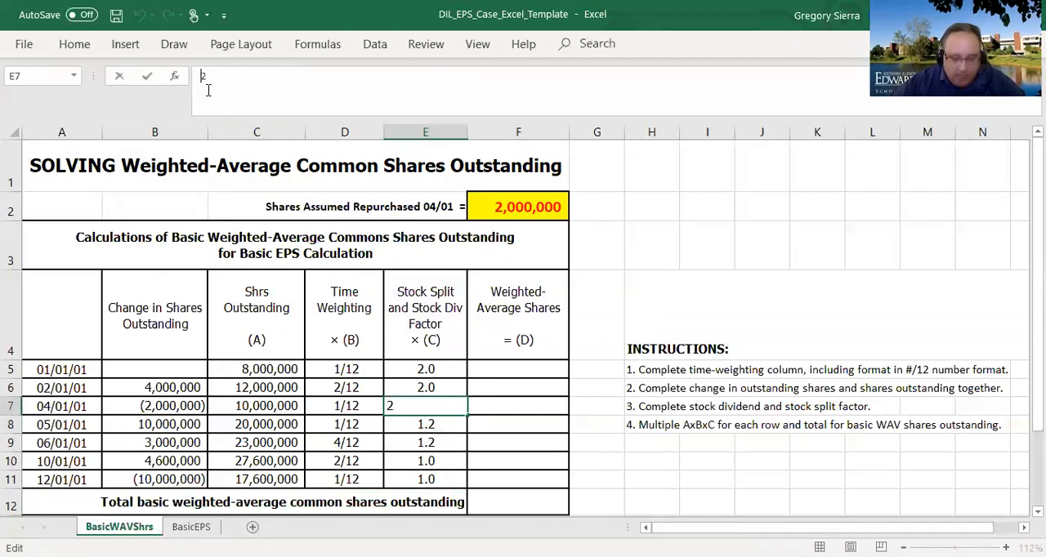
key("Home")
type("=")
type("1.2*")
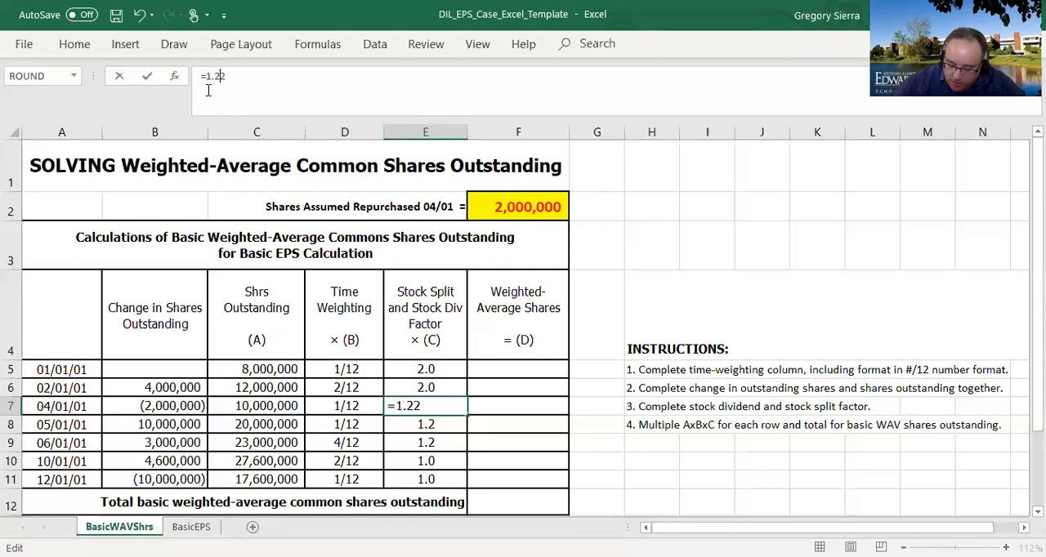
key("Return")
left_click(418, 405)
left_click(448, 431)
left_click(450, 405)
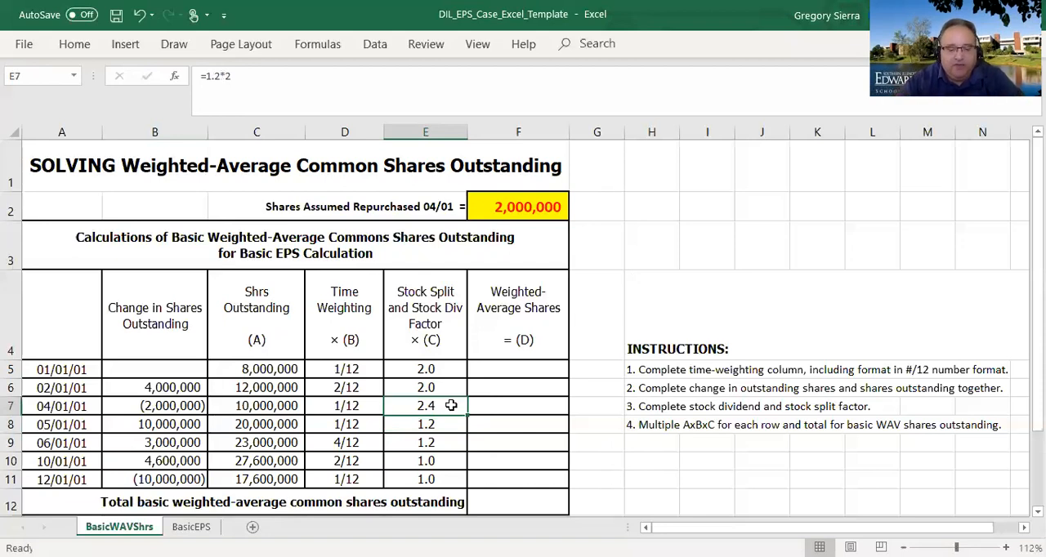
left_click(448, 424)
- Copy the combined factor formula from E7 to the 02/01/01 and 01/01/01 rows in E6 and E5
left_click(434, 406)
key("ctrl+c")
left_click(443, 389)
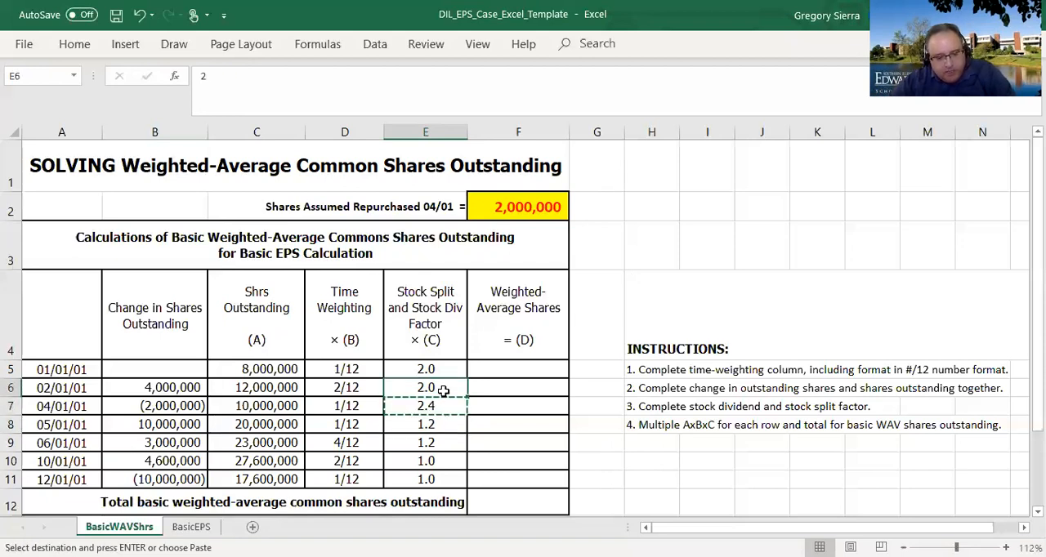
key("ctrl+v")
left_click(447, 374)
key("ctrl+v")
left_click(482, 442)
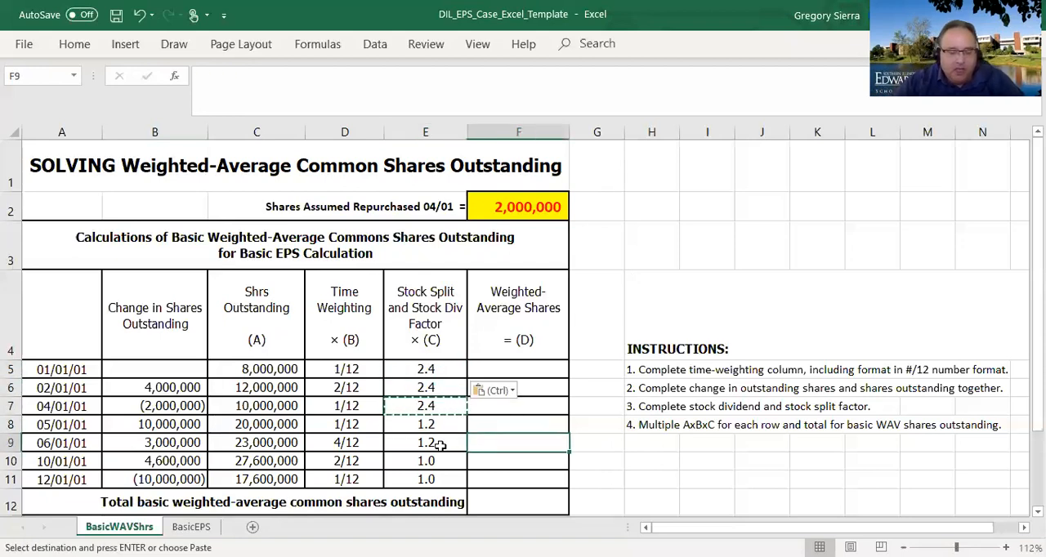
key("Escape")
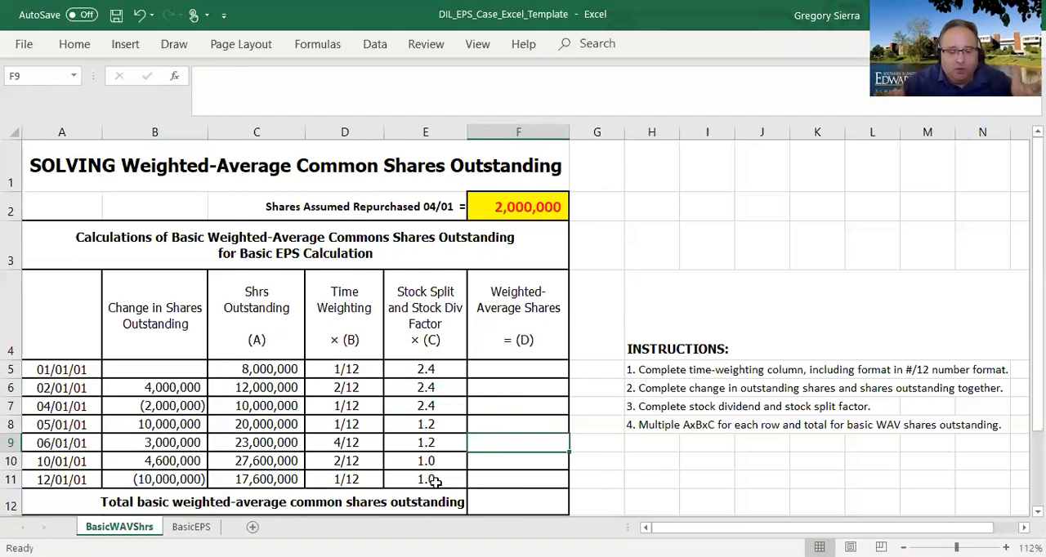
- Calculate the 01/01/01 weighted-average shares in F5 with =E5*D5*C5
left_click(508, 373)
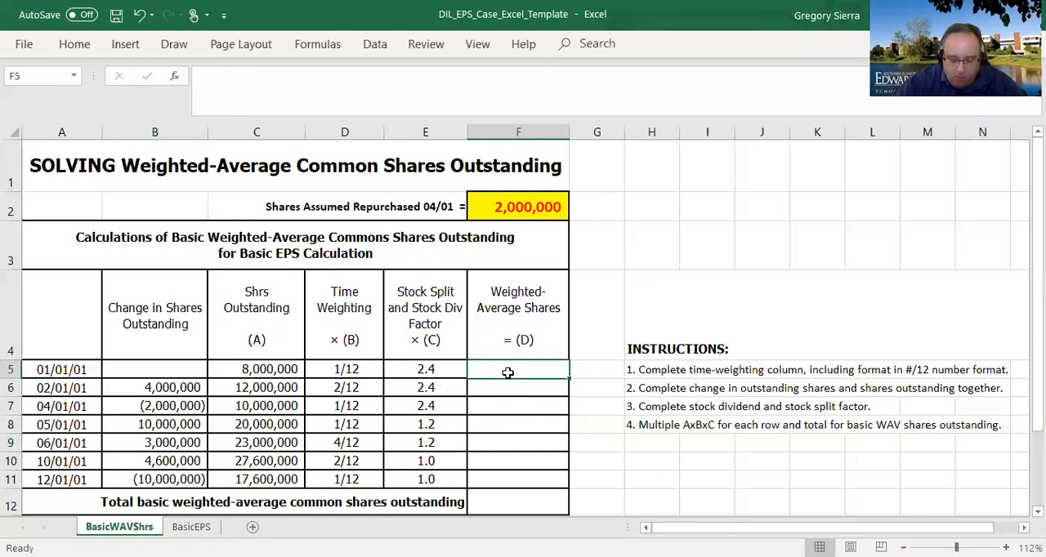
type("=")
key("Left")
type("*")
key("Left")
key("Left")
type("*")
key("Left")
key("Left")
key("Left")
key("Return")
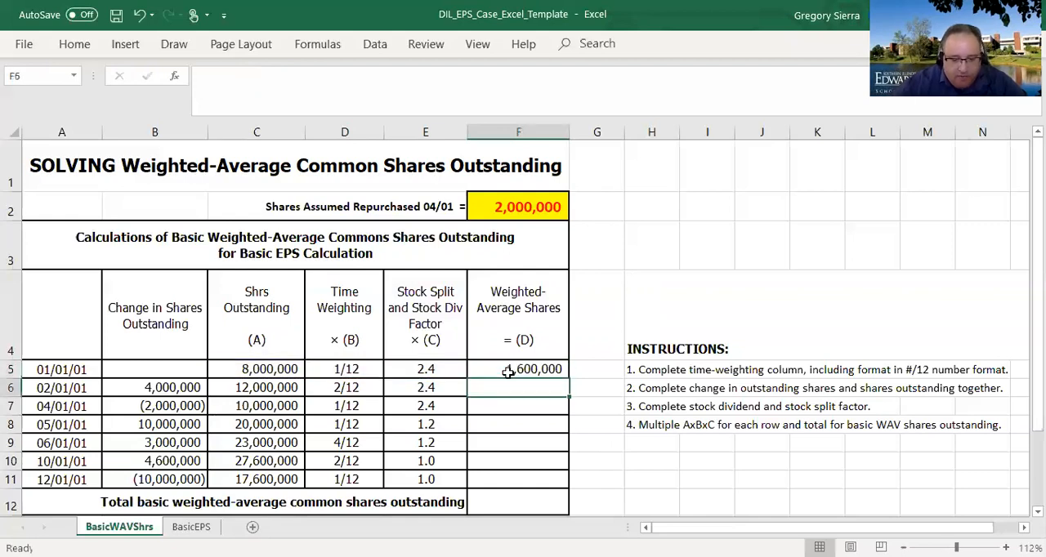
- Copy the weighted-average shares formula from F5 to F6:F11
left_click(302, 369)
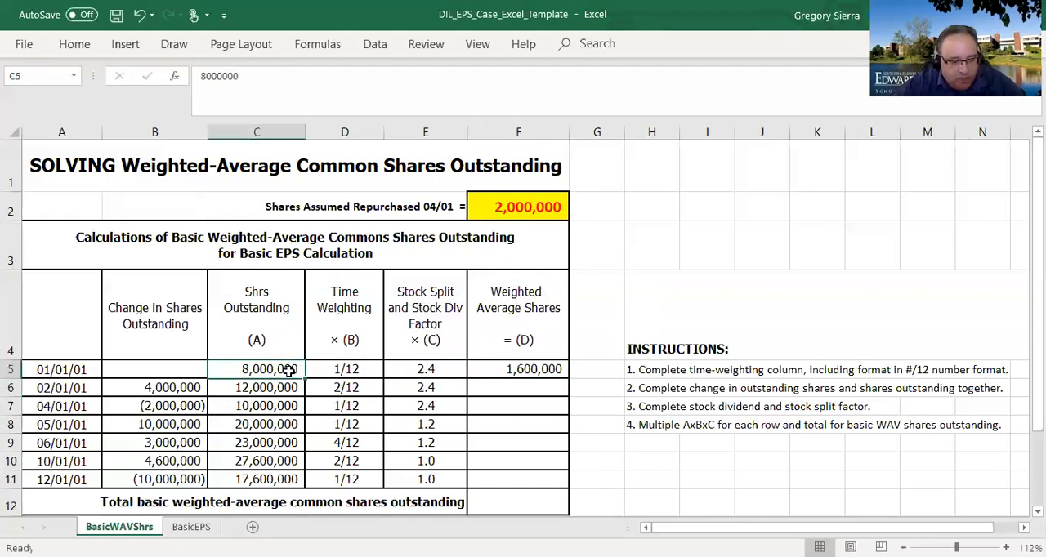
left_click(523, 371)
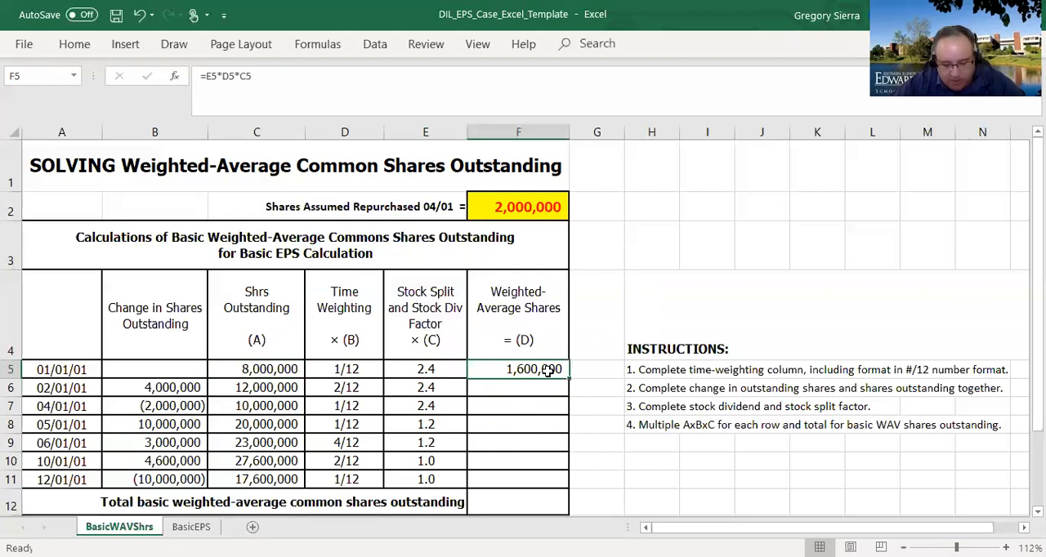
key("ctrl+c")
left_click_drag(534, 388, 542, 479)
key("ctrl+v")
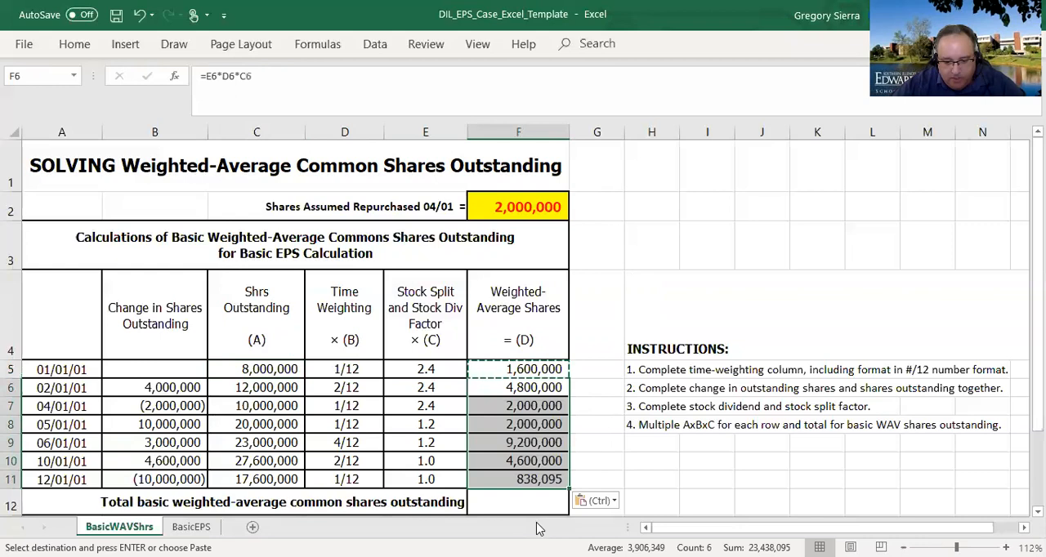
- Total the basic weighted-average common shares outstanding in F12 with =SUM(F5:F11)
left_click(535, 503)
type("=")
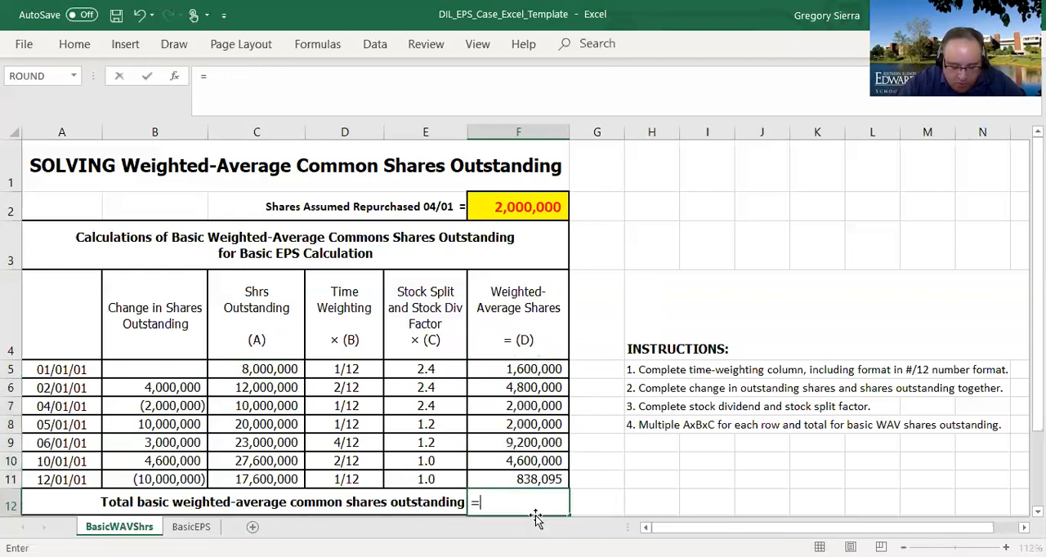
type("sum(")
key("Up")
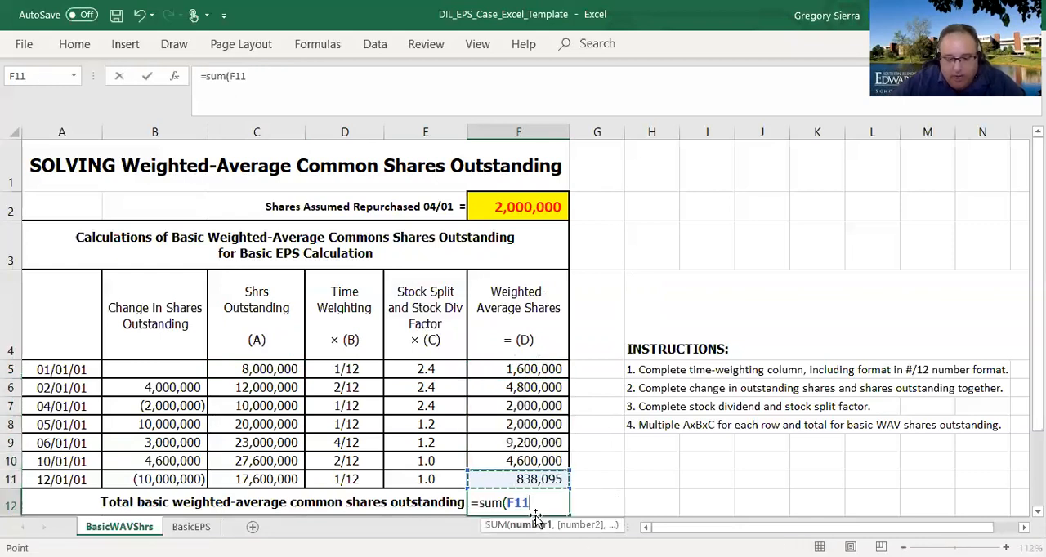
key("ctrl+shift+Up")
key("Return")
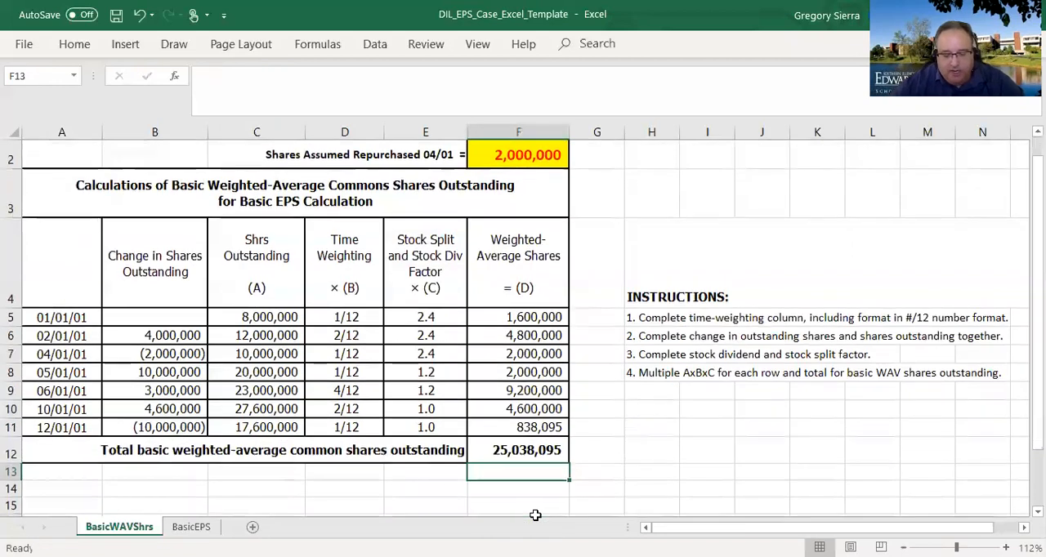
- Check the formulas in F12 and F5 against the share counts in C5:C6, the change in B6 and the weighting in D5
left_click(516, 455)
left_click(537, 319)
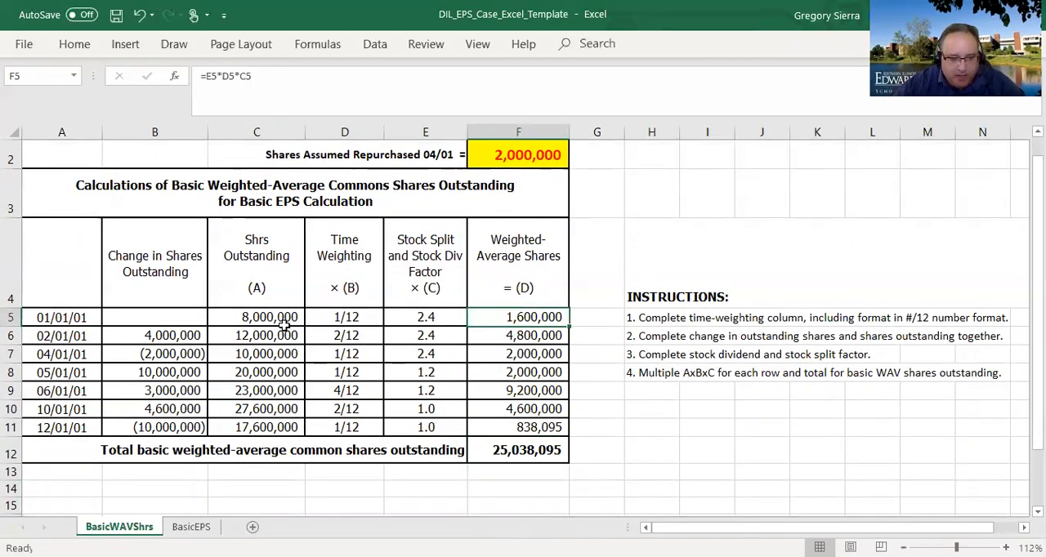
left_click(535, 456)
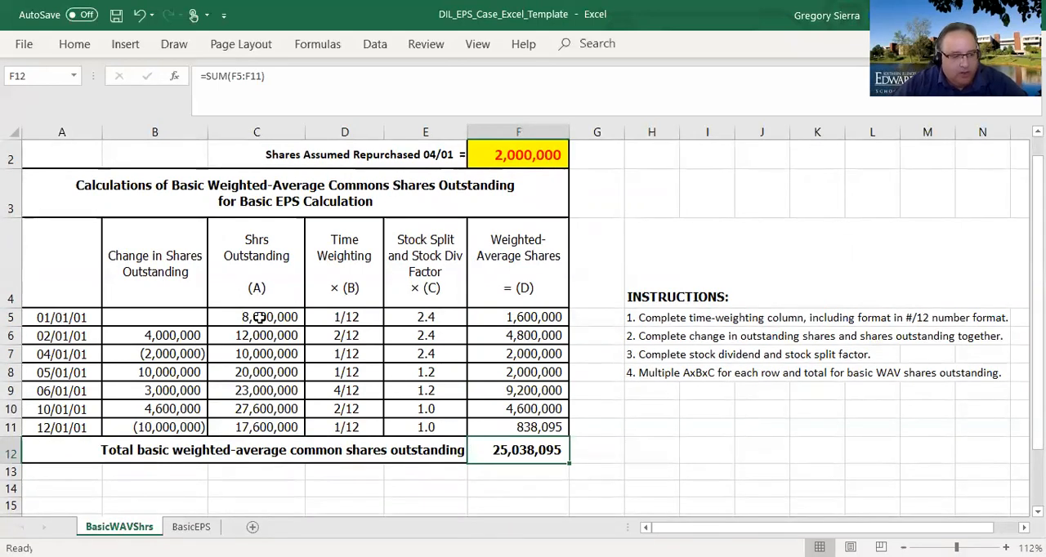
left_click(253, 317)
left_click(169, 337)
left_click(292, 342)
left_click(347, 317)
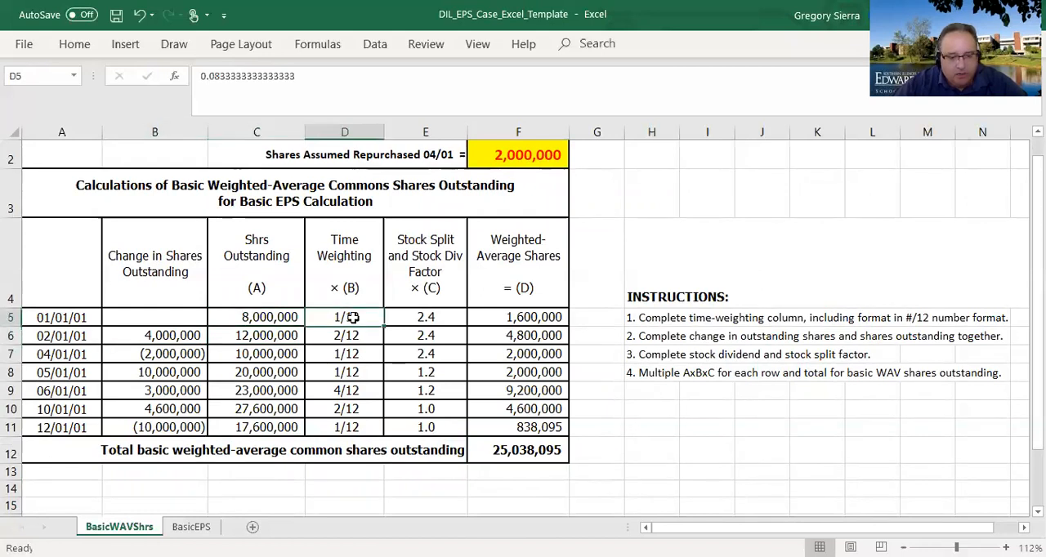
- Check the stock split and dividend factors in E7:E11 and the formulas in F12 and F11
left_click(417, 349)
left_click(417, 370)
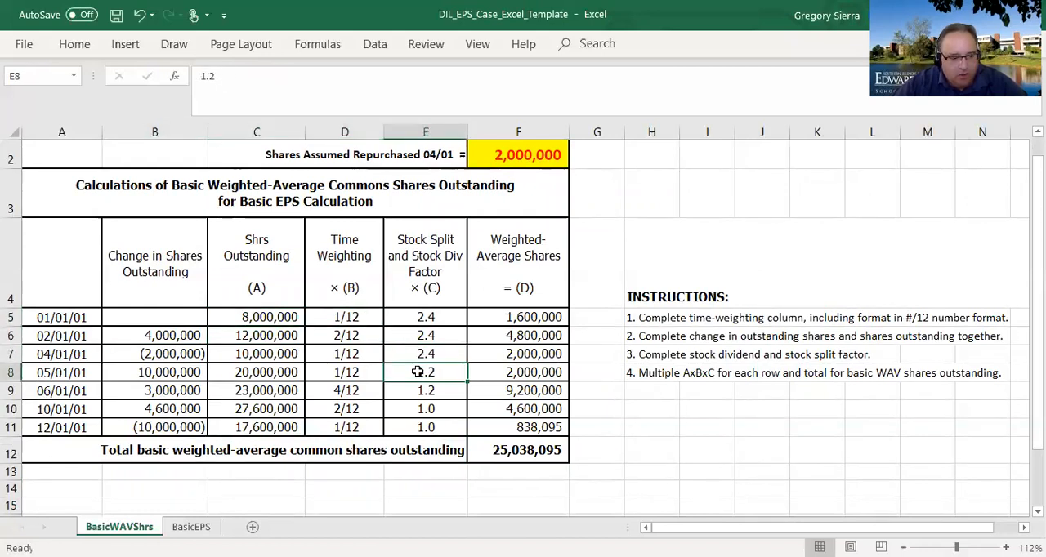
left_click(418, 392)
left_click(426, 412)
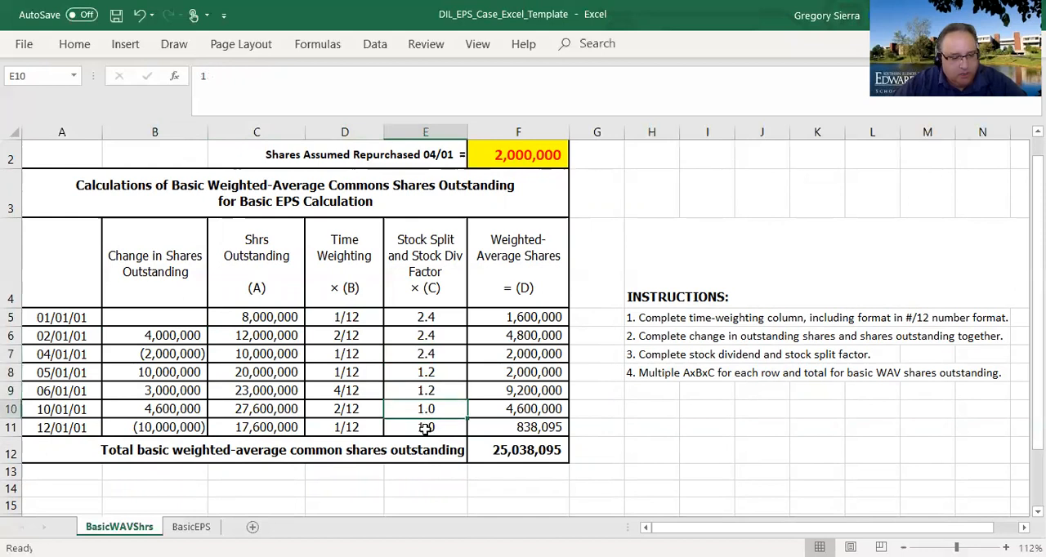
left_click(424, 375)
left_click(423, 407)
left_click(424, 424)
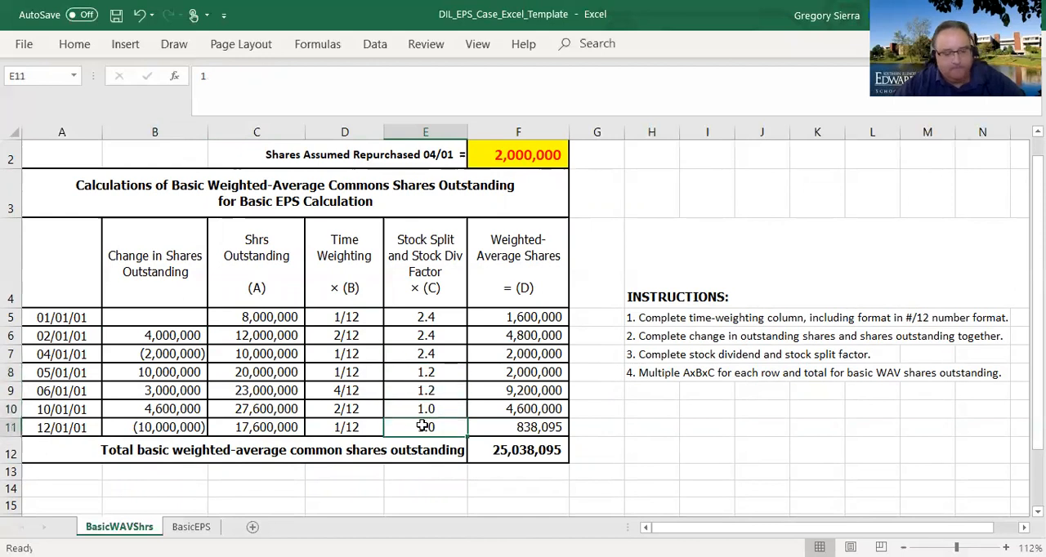
left_click(507, 454)
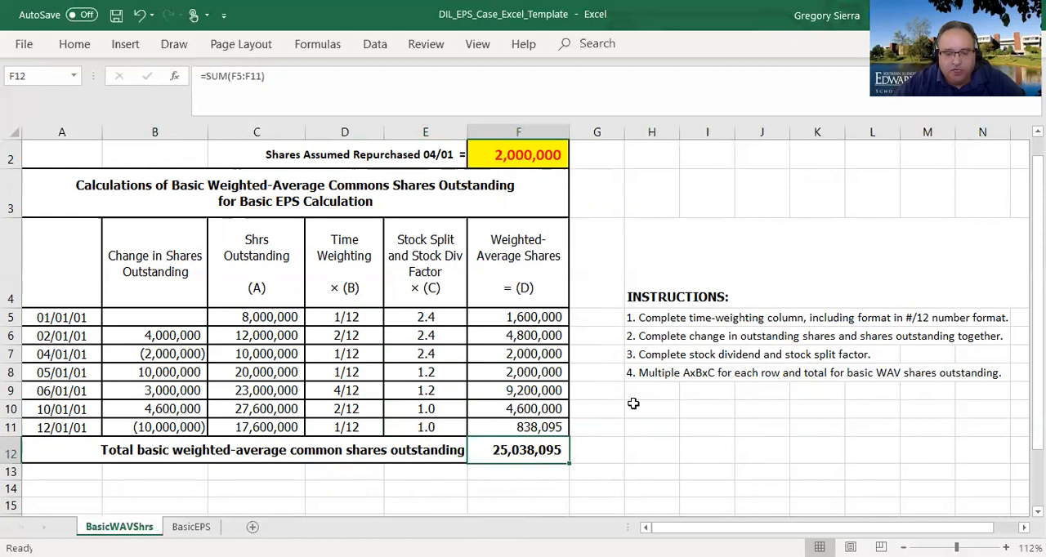
left_click(517, 422)
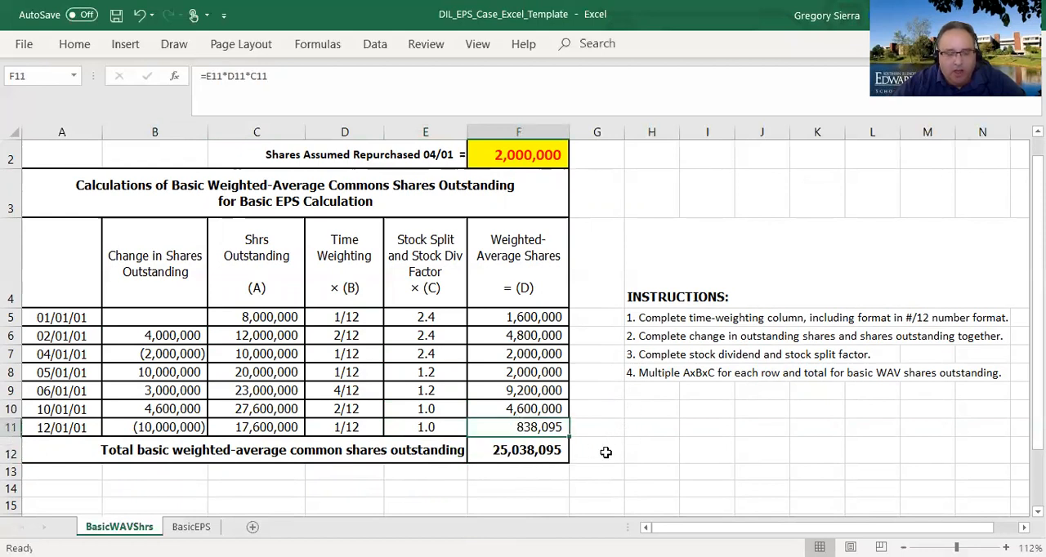